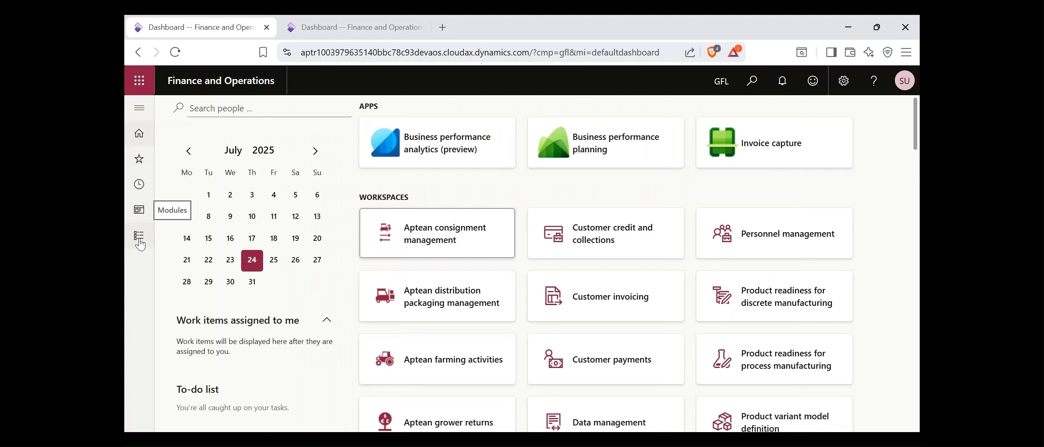
Open the Procurement and sourcing module and show the links in its Vendors section
click(139, 243)
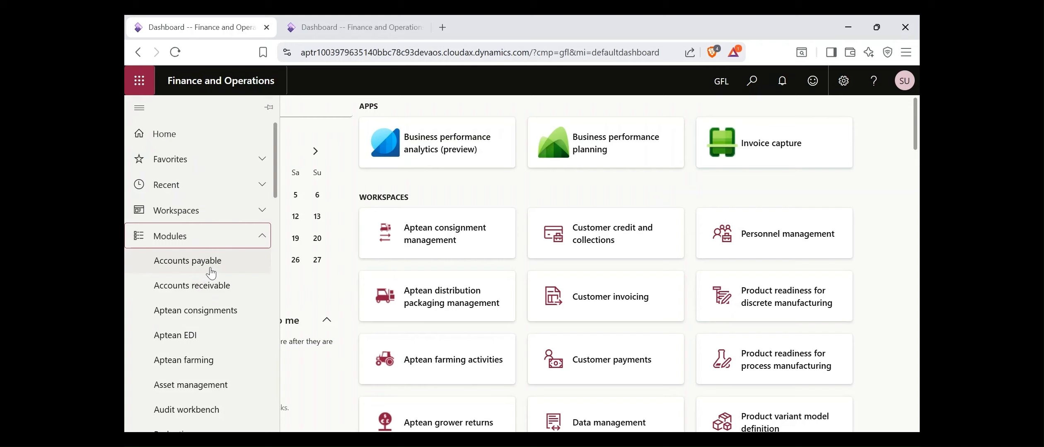
scroll(219, 309, down, 3)
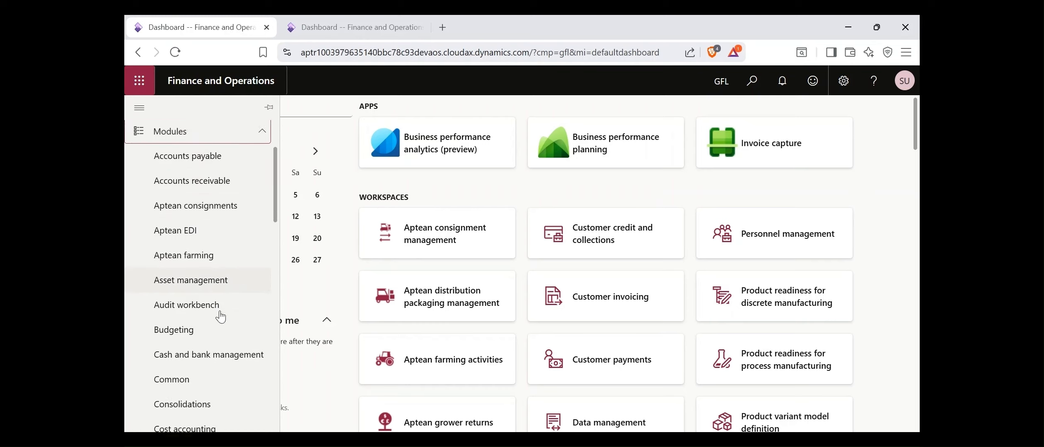
scroll(220, 317, down, 3)
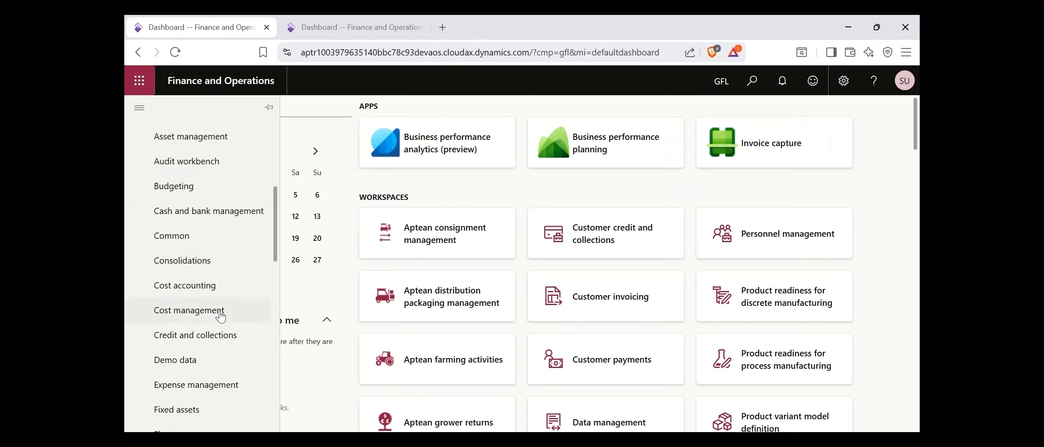
scroll(220, 316, down, 3)
scroll(221, 317, down, 3)
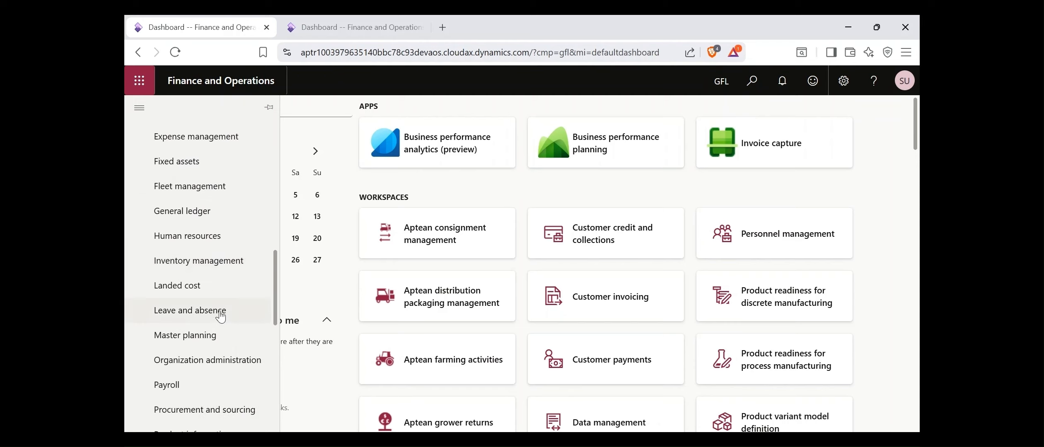
scroll(221, 317, down, 3)
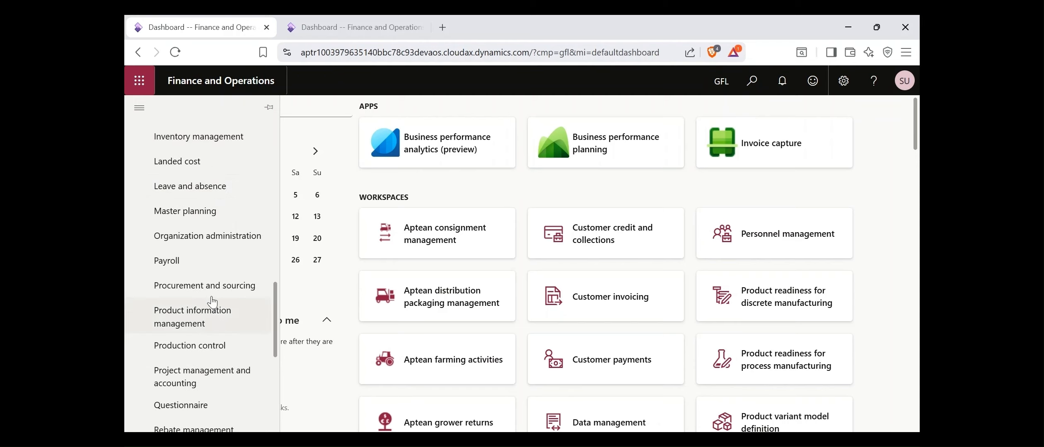
click(213, 293)
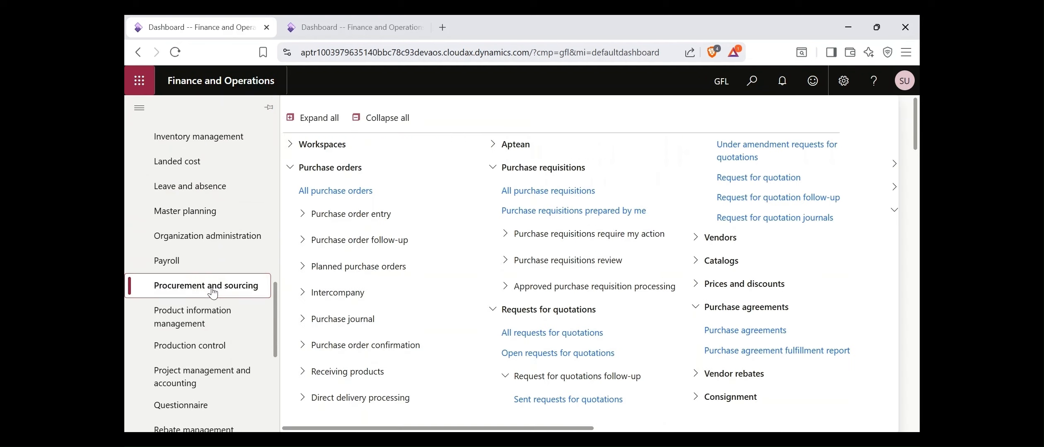
click(290, 173)
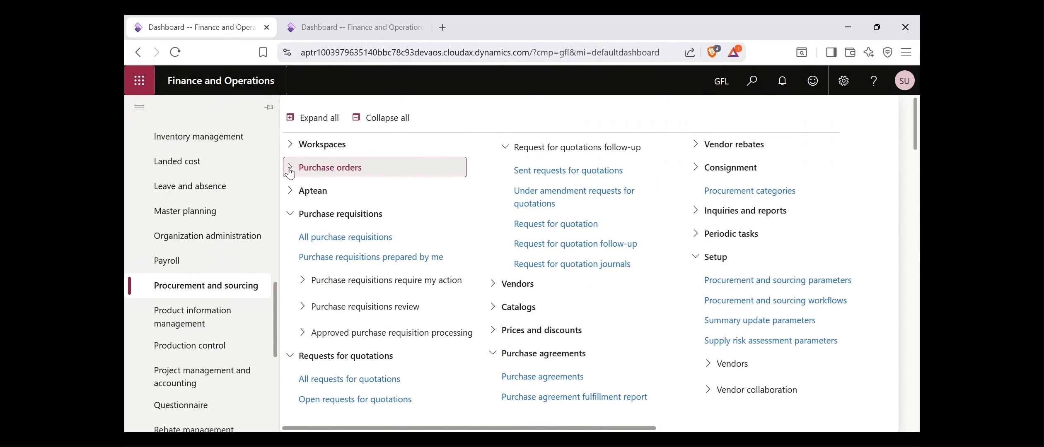
click(290, 173)
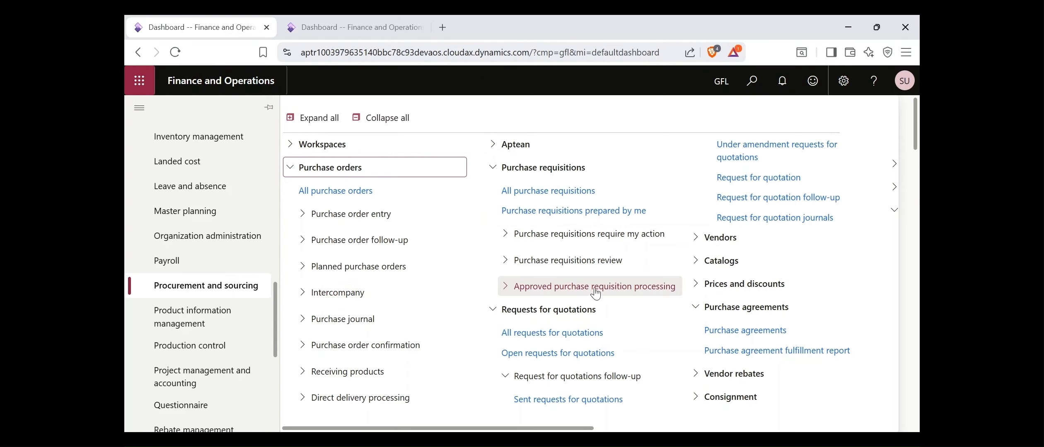
click(712, 238)
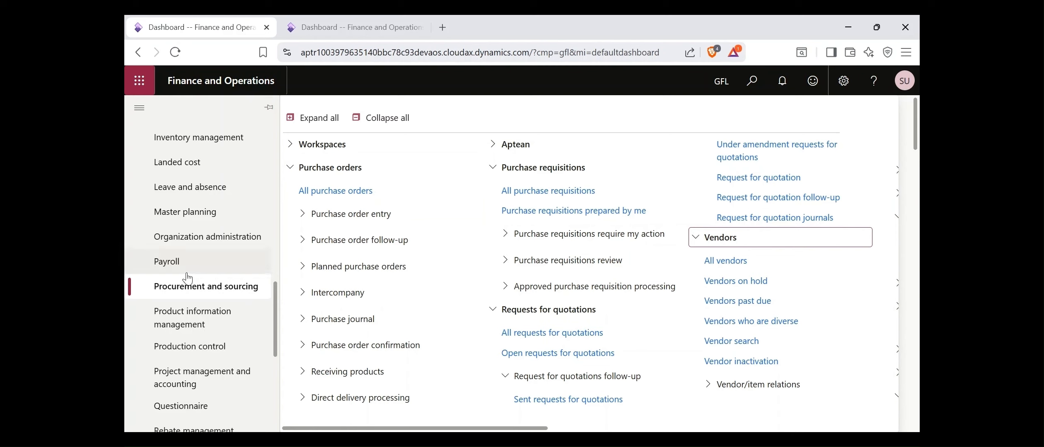
View the All vendors list under Accounts payable, and go back to the dashboard
scroll(189, 279, up, 8)
scroll(189, 280, up, 5)
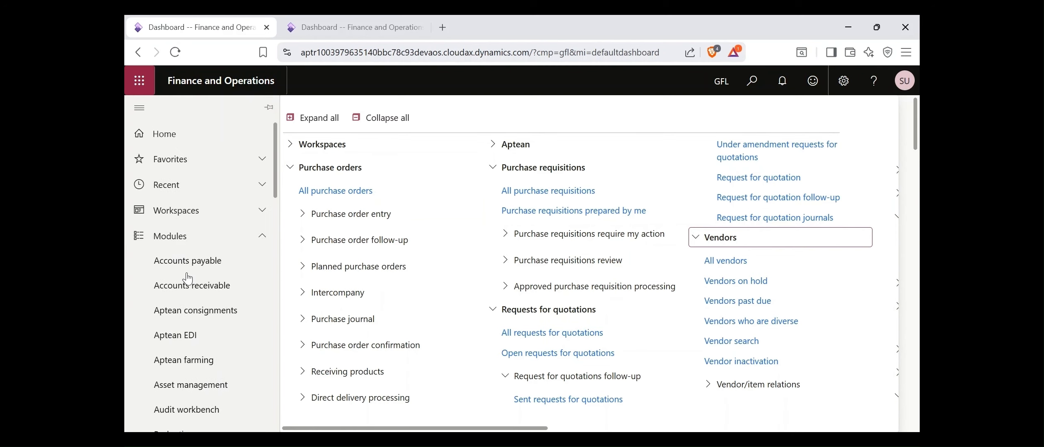
click(215, 271)
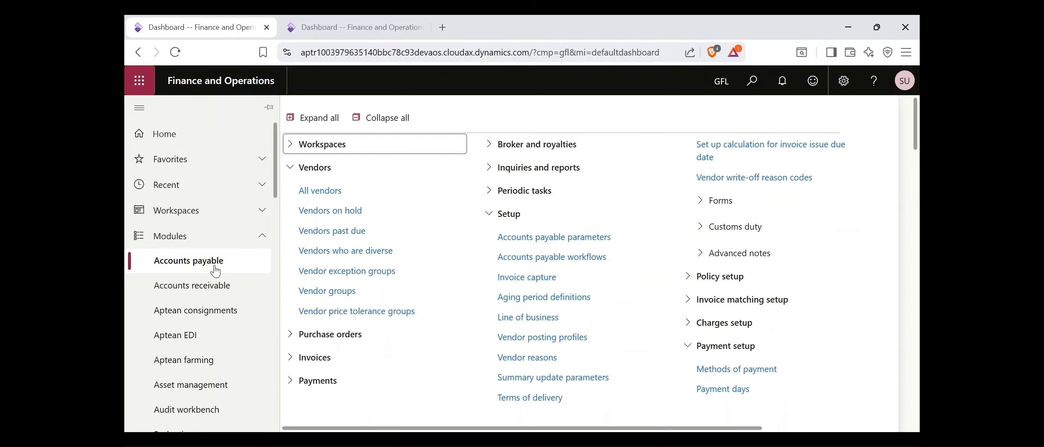
click(321, 200)
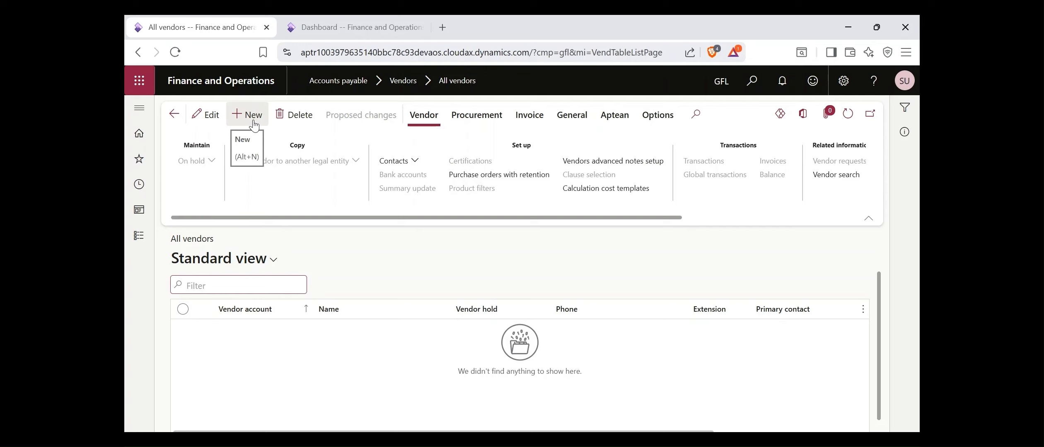
click(174, 120)
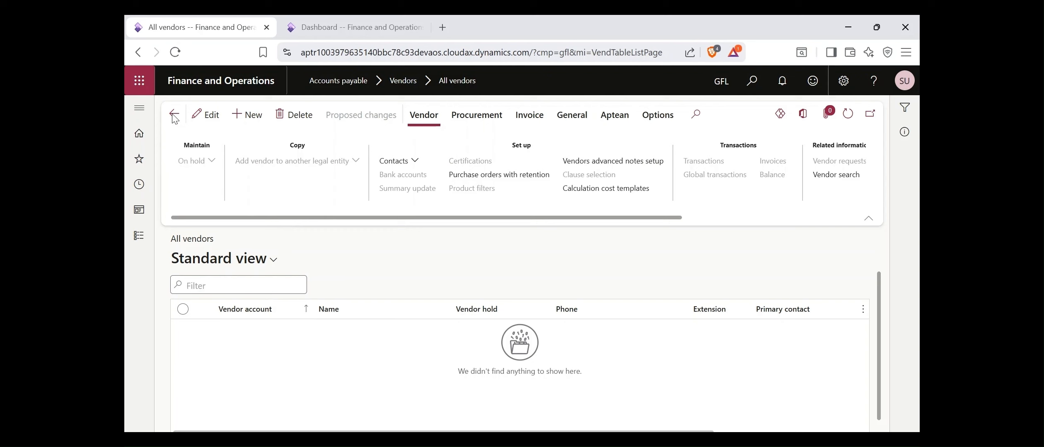
Open the number sequence details for the Vendor account reference in the Accounts payable parameters
click(138, 244)
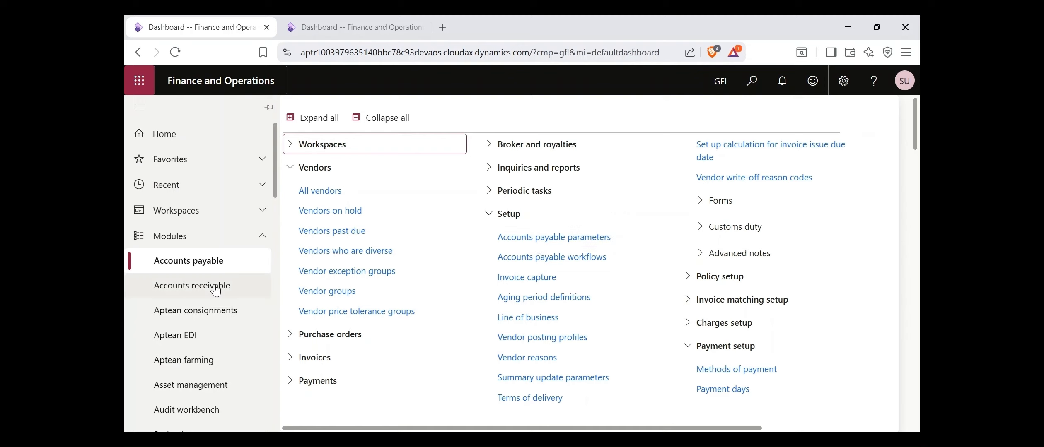
click(542, 246)
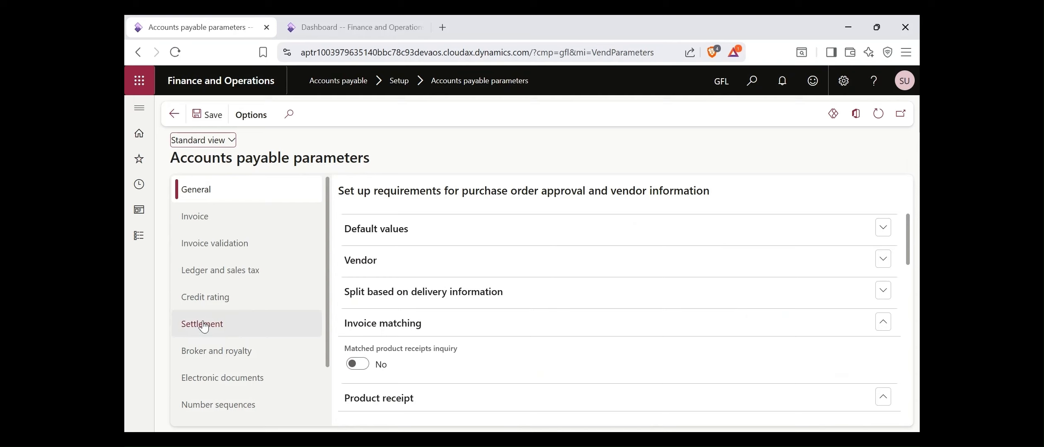
scroll(241, 344, down, 2)
click(243, 342)
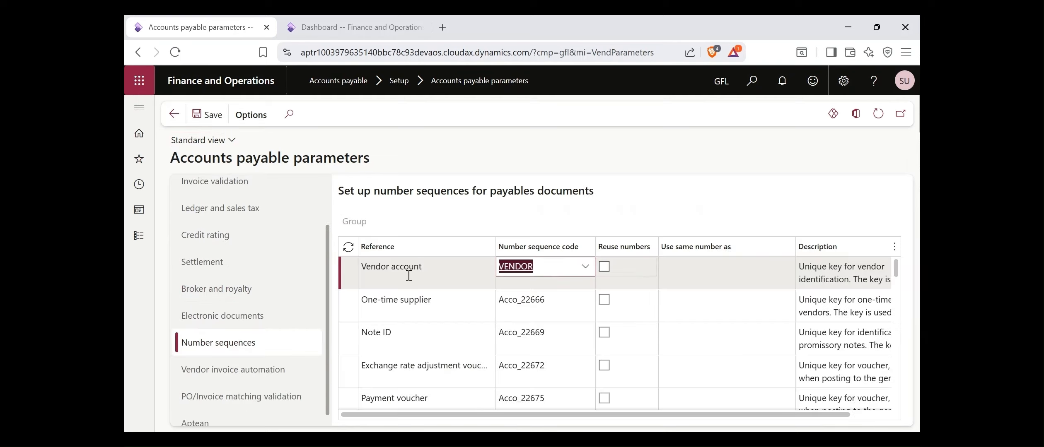
right_click(583, 273)
click(622, 423)
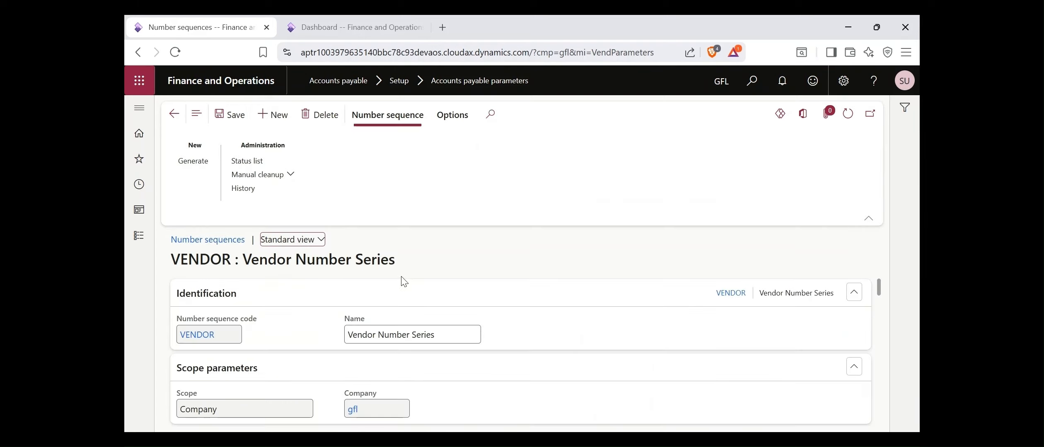
Examine the segments and format of the vendor number sequence, and return to the dashboard
scroll(485, 378, down, 5)
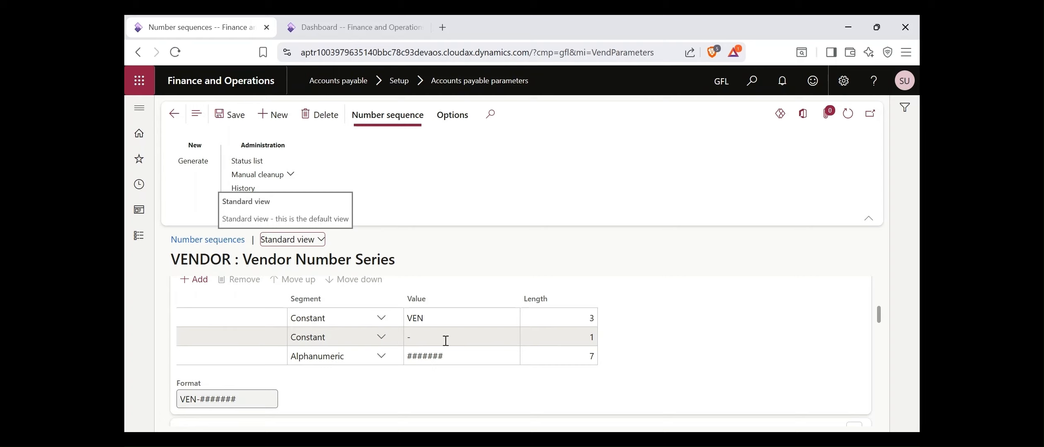
scroll(446, 341, down, 3)
scroll(385, 361, up, 6)
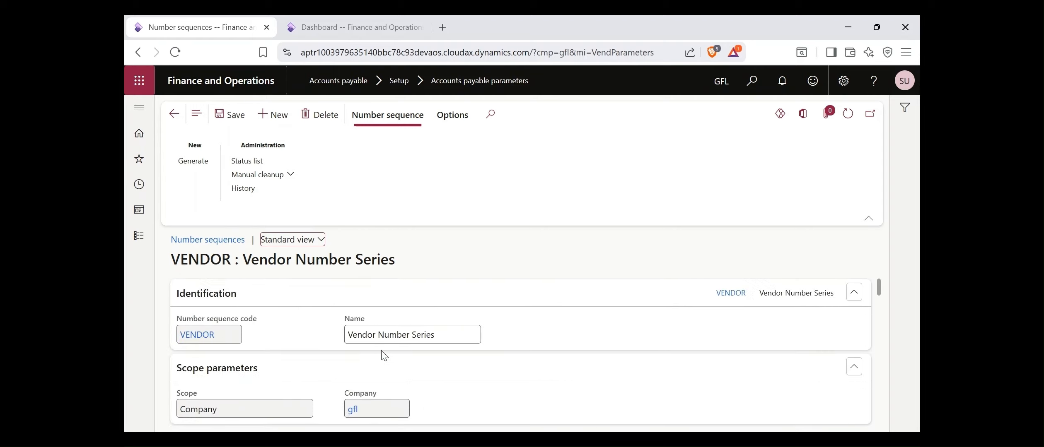
click(174, 114)
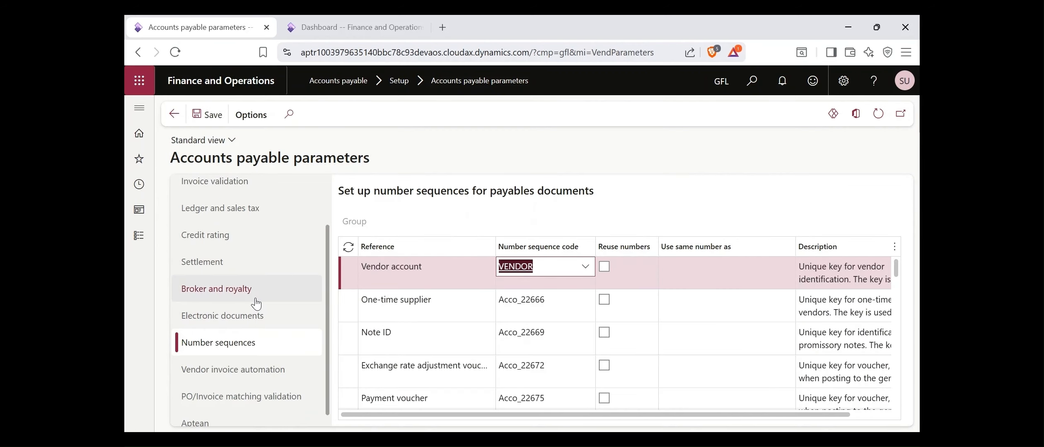
scroll(257, 303, down, 1)
scroll(256, 304, up, 3)
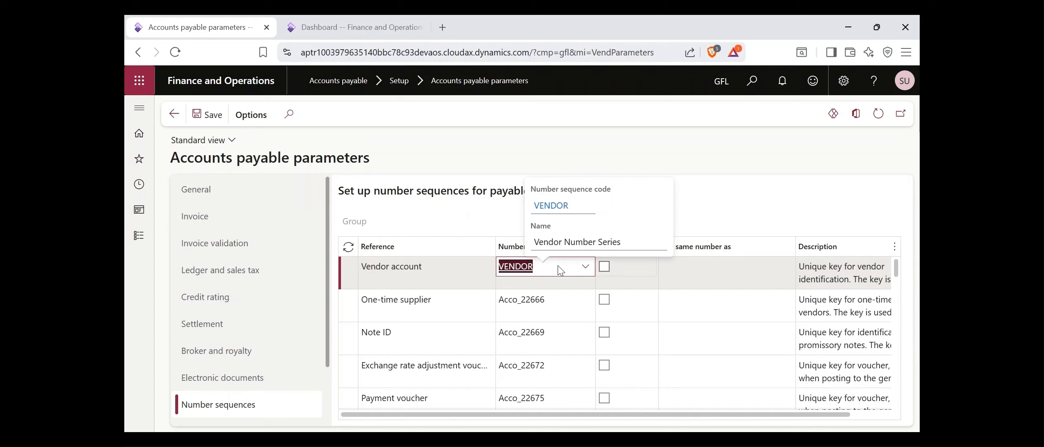
click(174, 122)
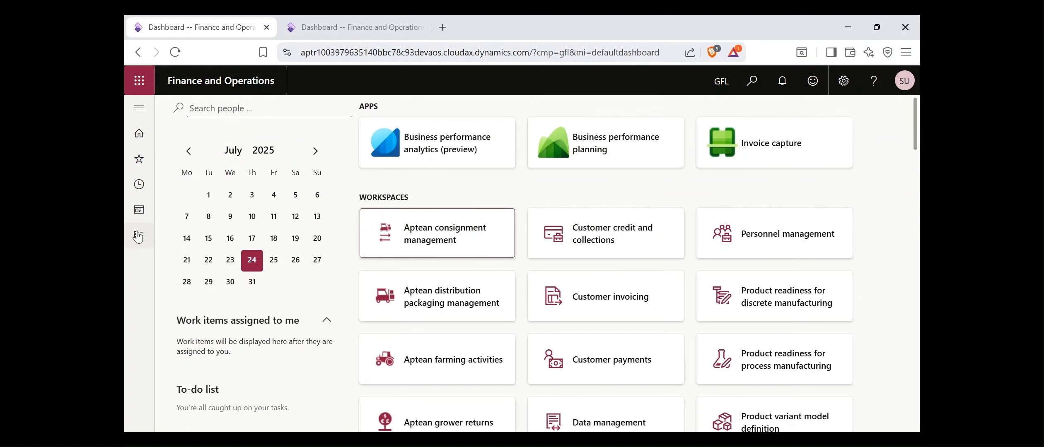
Create a new vendor record in the All vendors list of Accounts payable
click(138, 237)
click(339, 193)
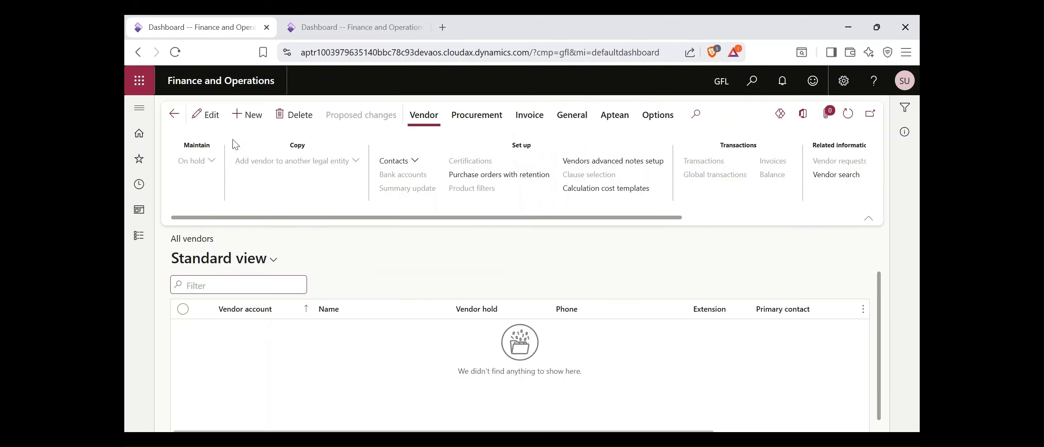
click(244, 118)
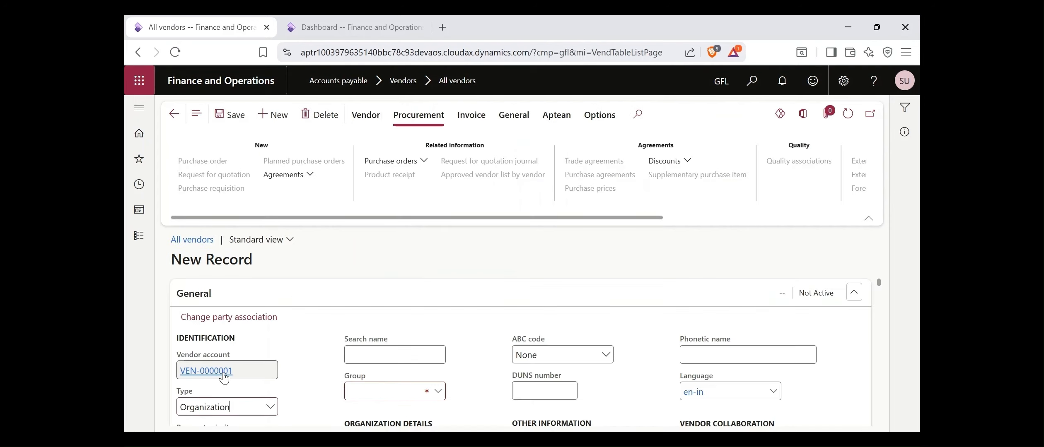
Set the new vendor's name to FreshHarvest Supplies Inc
scroll(290, 373, down, 1)
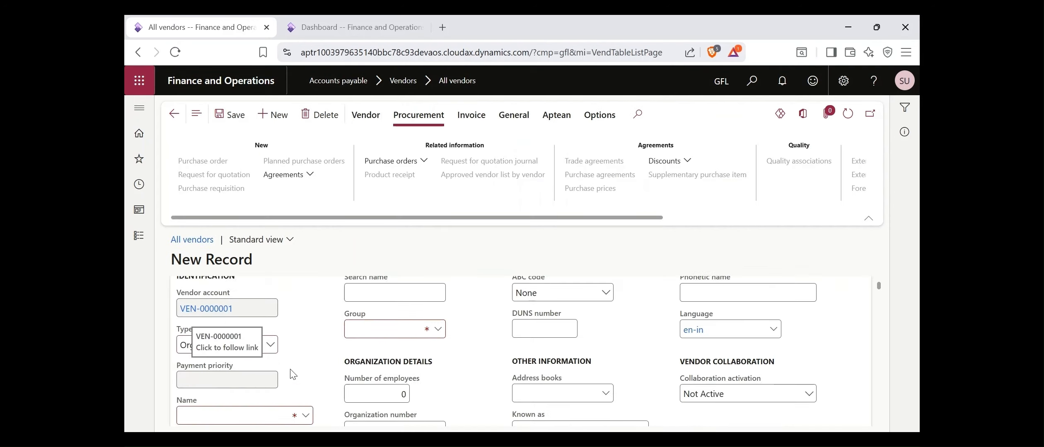
scroll(321, 408, down, 1)
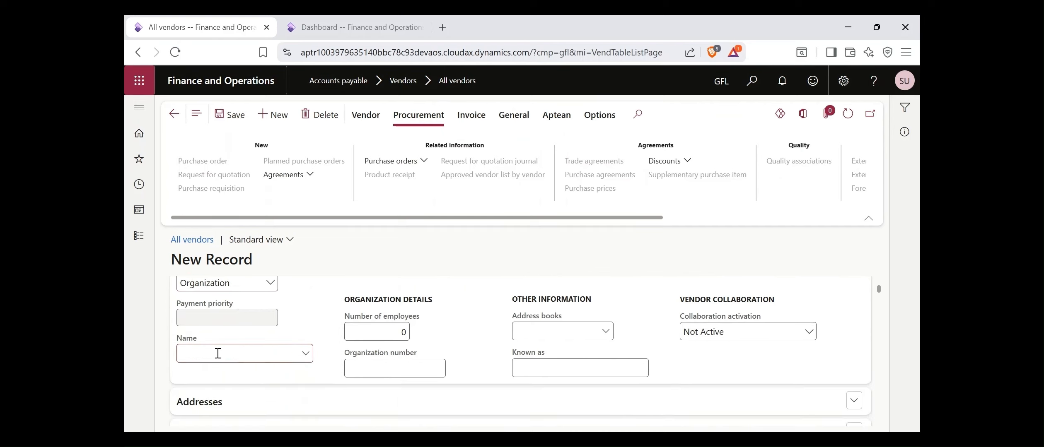
click(218, 353)
text(FreshHarvest Supplies Inc.)
key(Tab)
scroll(414, 340, down, 1)
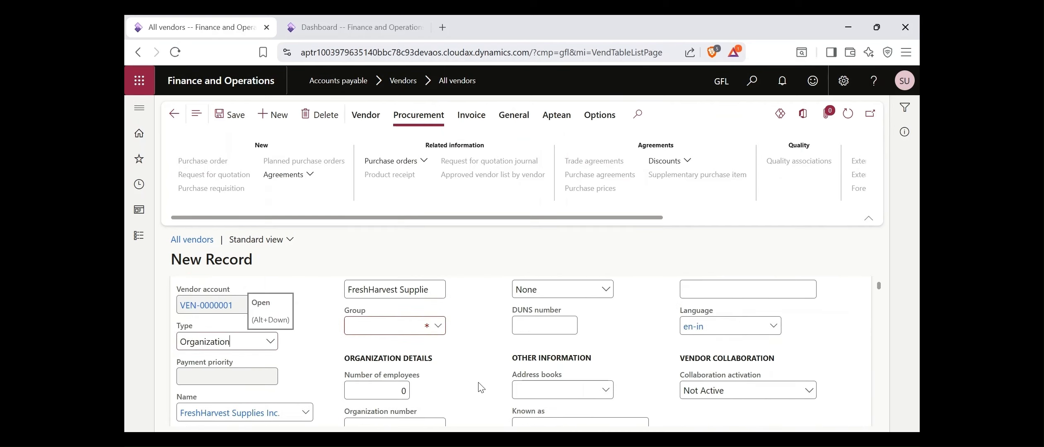
Check the available Type options and the search name of the new vendor without changing them
click(269, 343)
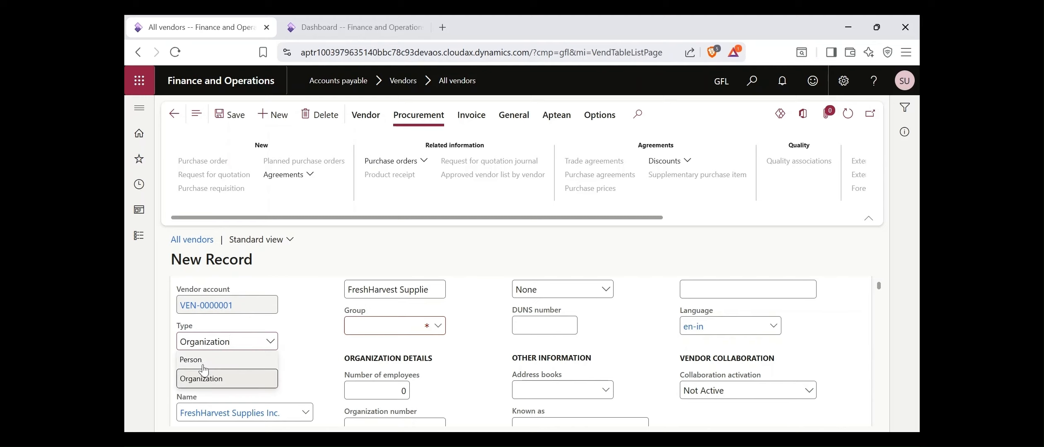
click(325, 347)
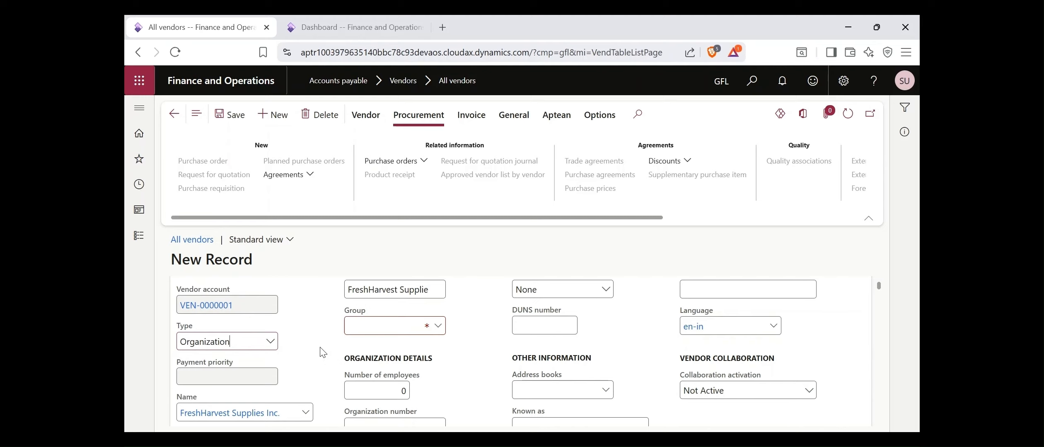
scroll(322, 356, down, 1)
scroll(322, 356, up, 1)
scroll(294, 381, up, 1)
click(360, 352)
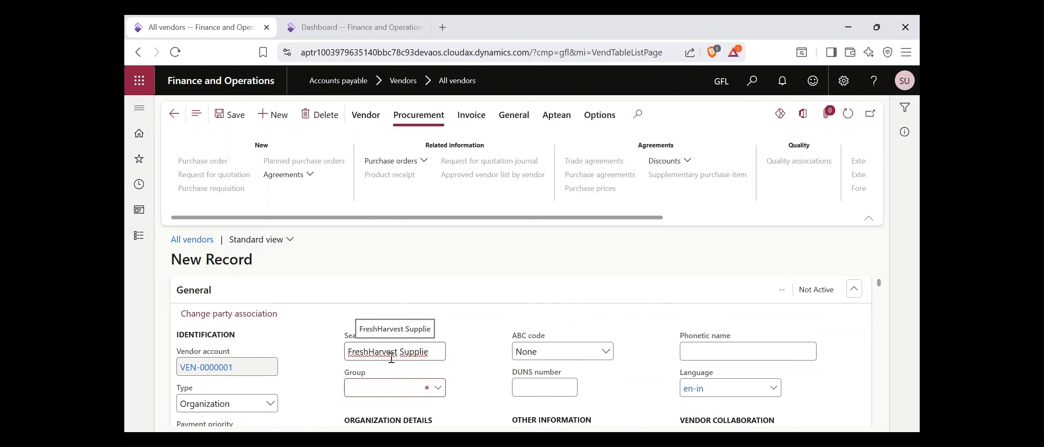
Review the remaining general fields and the ABC code options of the new vendor, and collapse the General section
scroll(466, 375, down, 2)
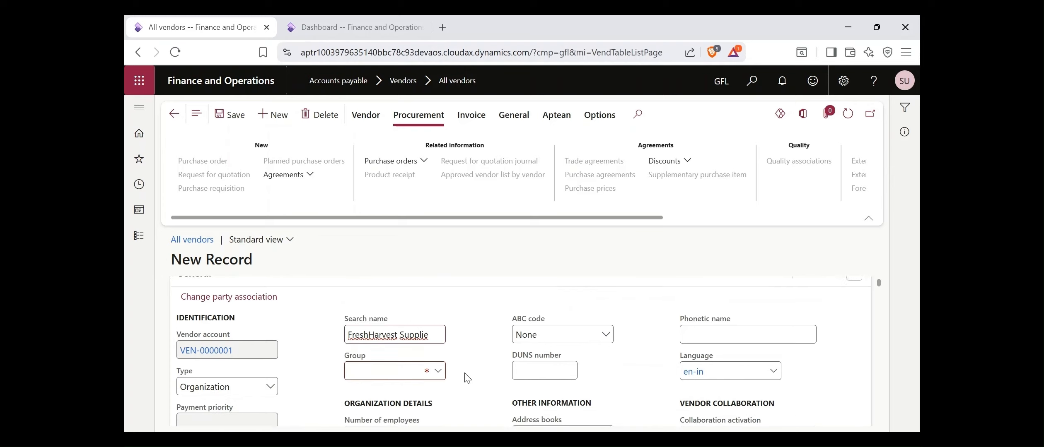
scroll(382, 330, down, 2)
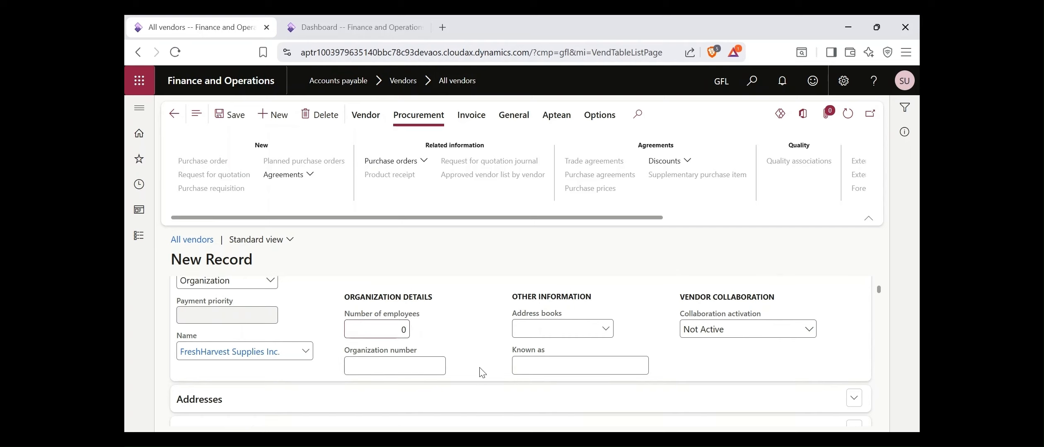
scroll(478, 373, up, 2)
scroll(561, 355, up, 2)
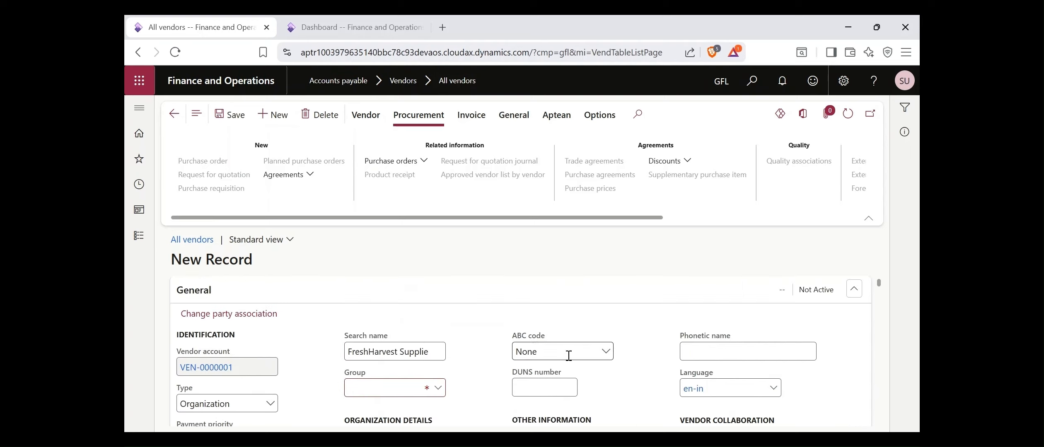
click(563, 355)
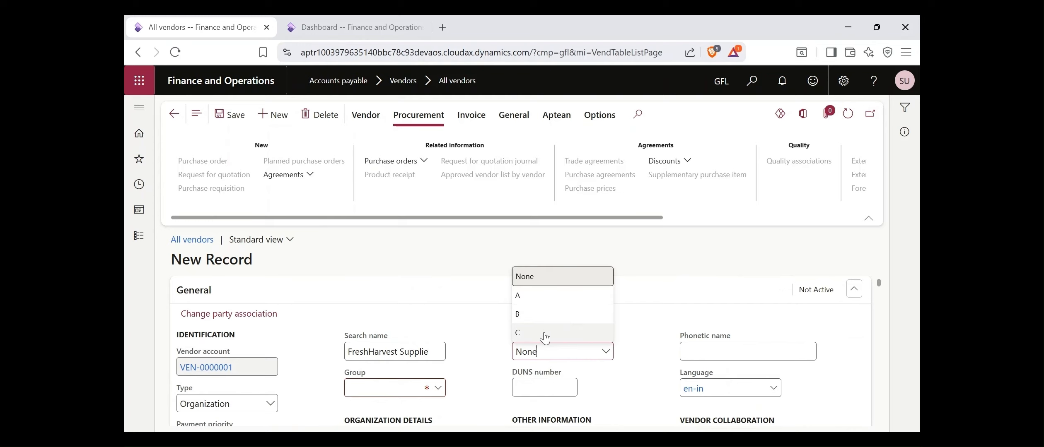
click(468, 288)
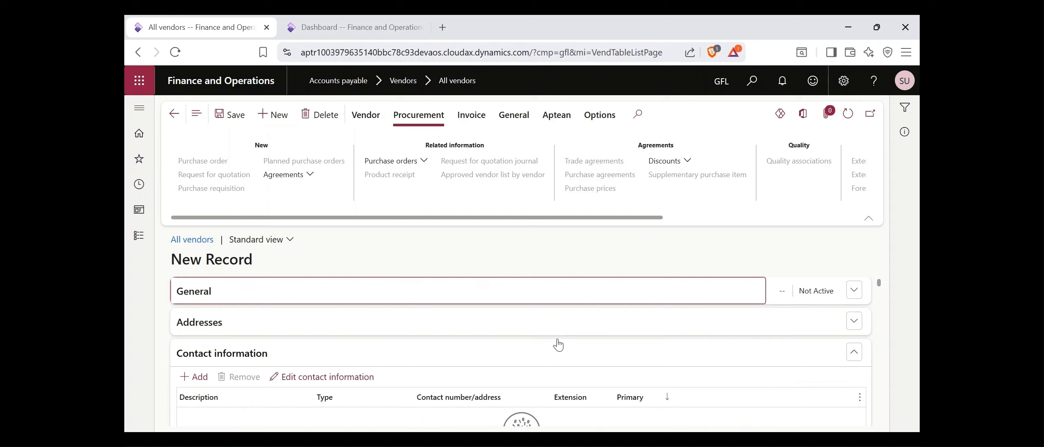
Expand the General section of the new vendor and review its fields, including DUNS number, phonetic name and language
click(854, 292)
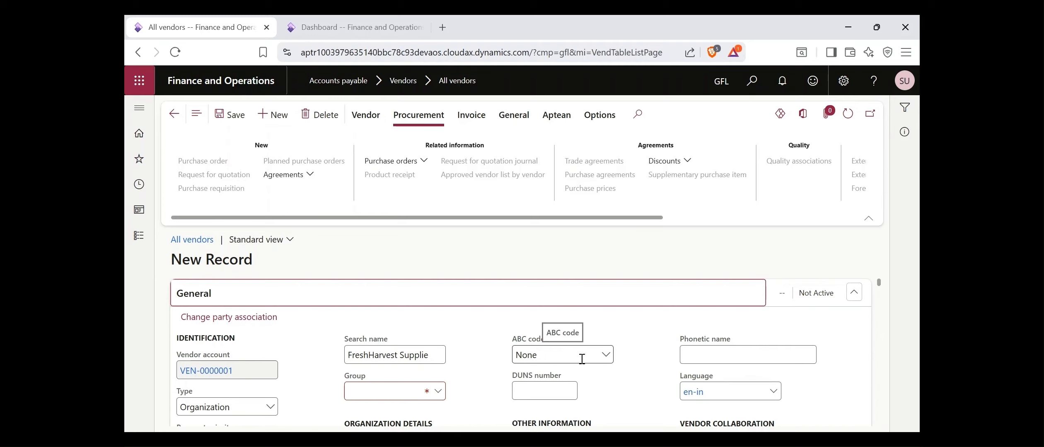
scroll(595, 378, down, 2)
click(537, 331)
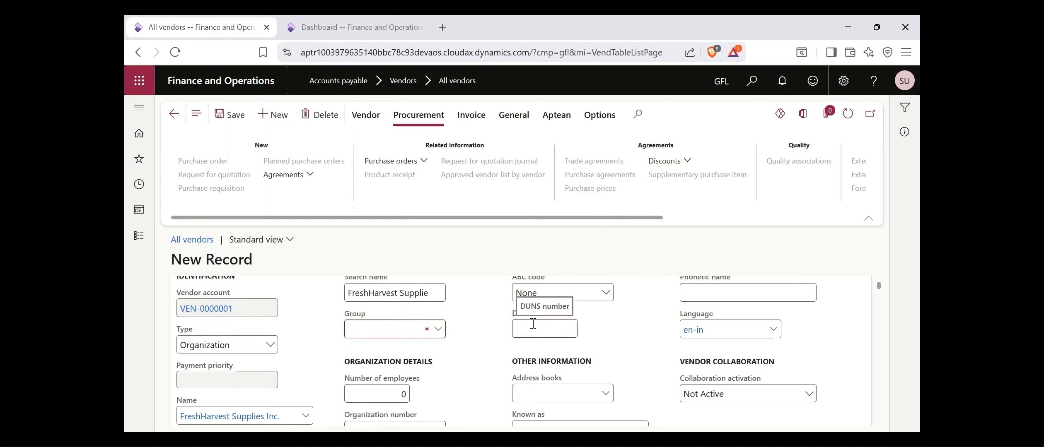
scroll(612, 358, down, 2)
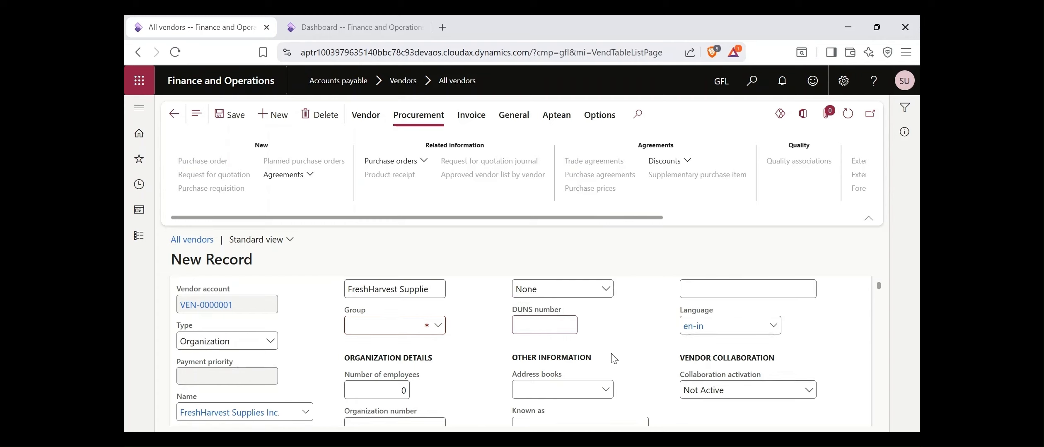
scroll(676, 361, up, 2)
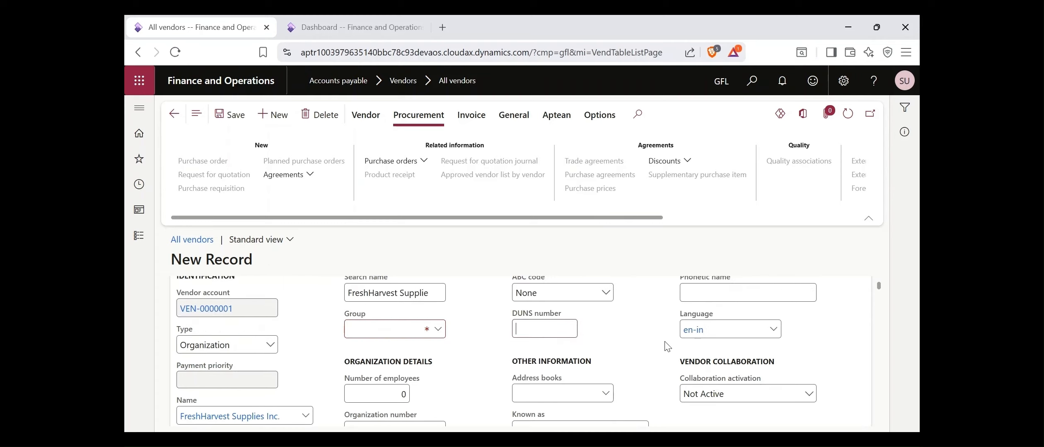
scroll(744, 309, up, 1)
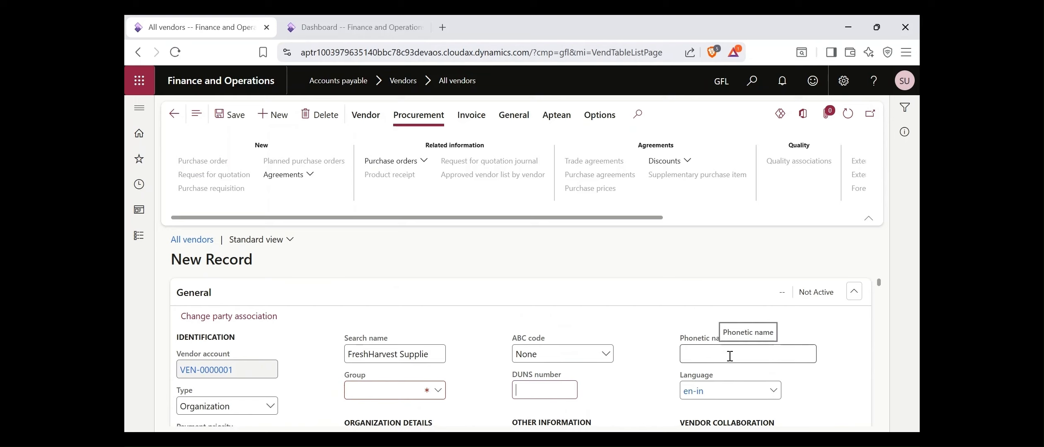
scroll(730, 356, down, 1)
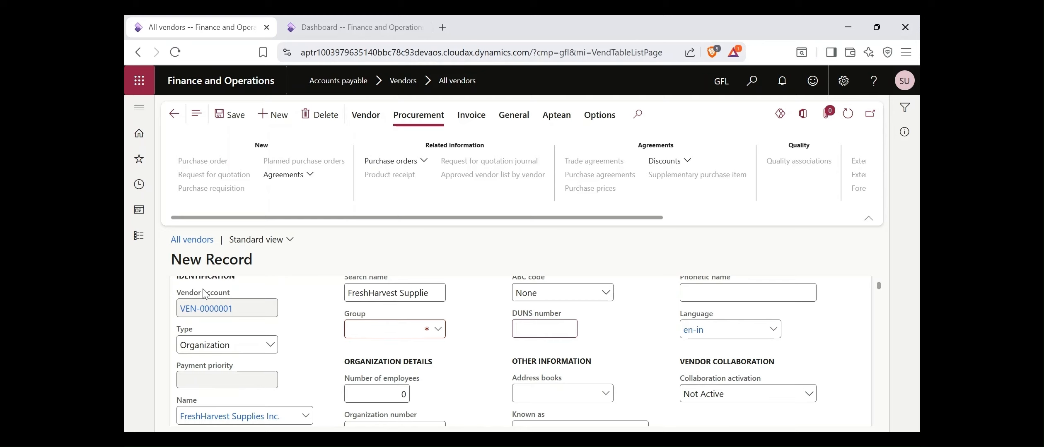
mouse_move(747, 382)
Expand the Addresses section of the new vendor and review the address entry with its purpose and primary setting
scroll(659, 364, down, 3)
click(854, 339)
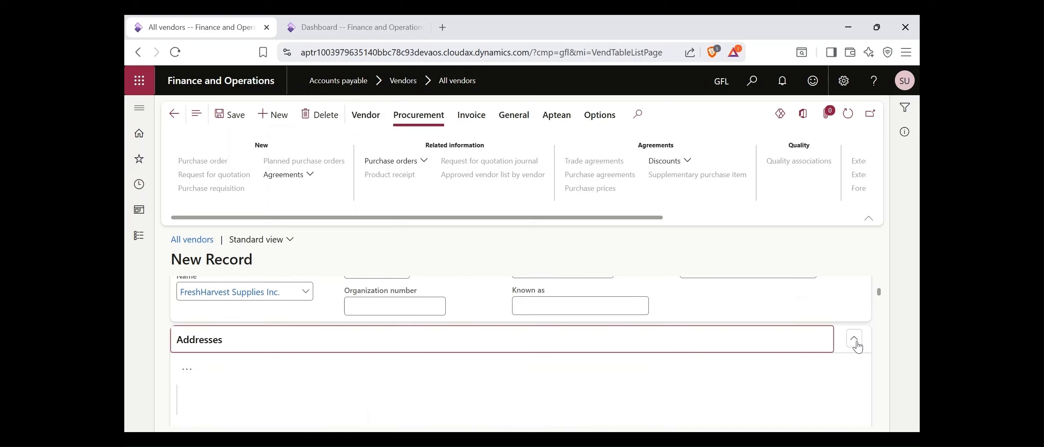
scroll(444, 408, down, 1)
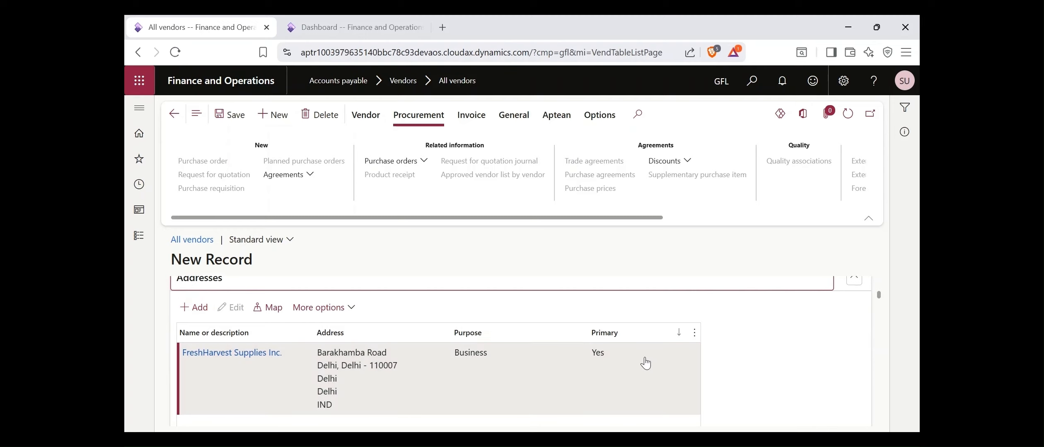
Check the new vendor's Group options and open the Vendor groups details page from that field
scroll(724, 360, up, 3)
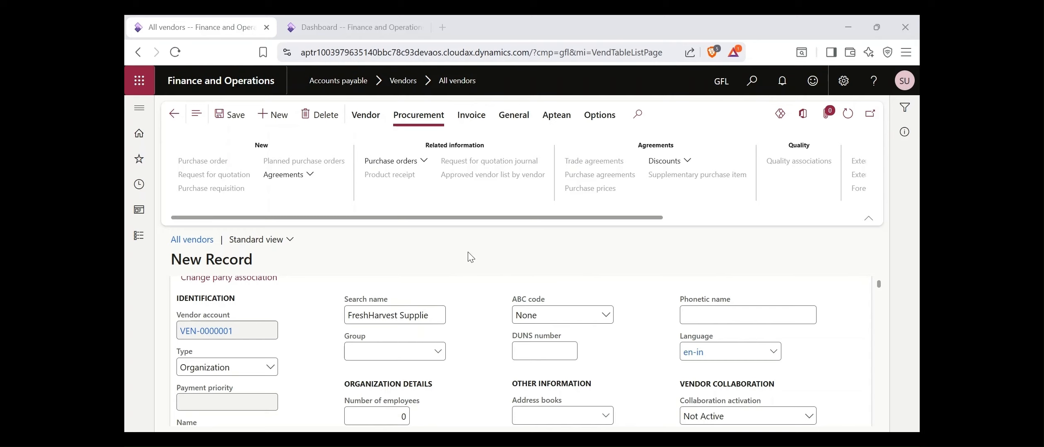
click(438, 353)
right_click(438, 353)
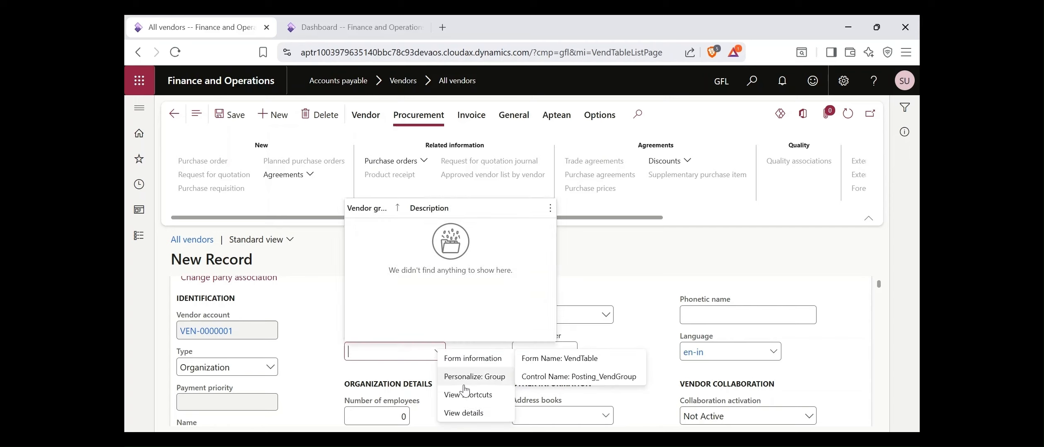
key(Escape)
right_click(439, 353)
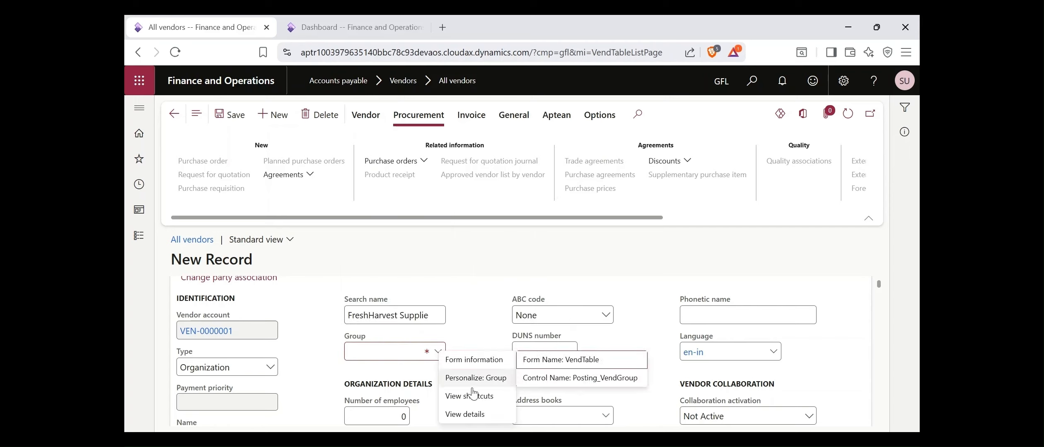
click(476, 413)
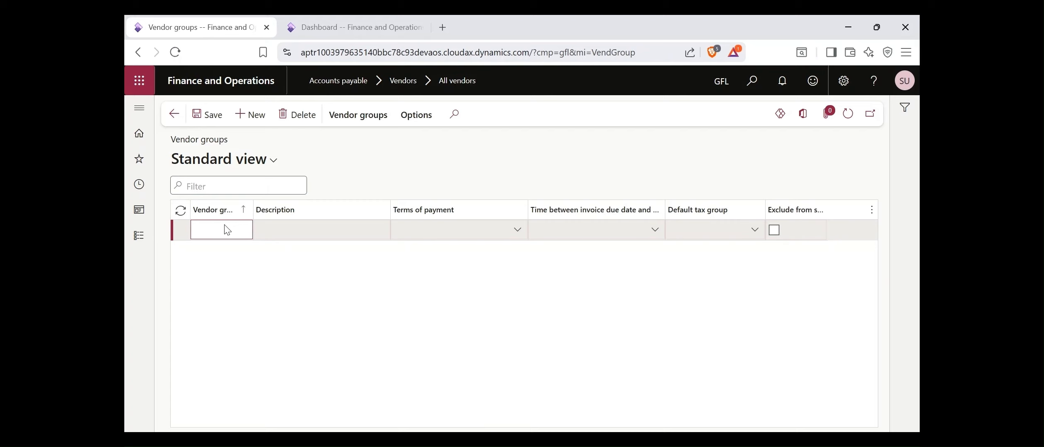
Create two vendor groups named RM_SUPP and PKG_SUPP
text(RM SUPP)
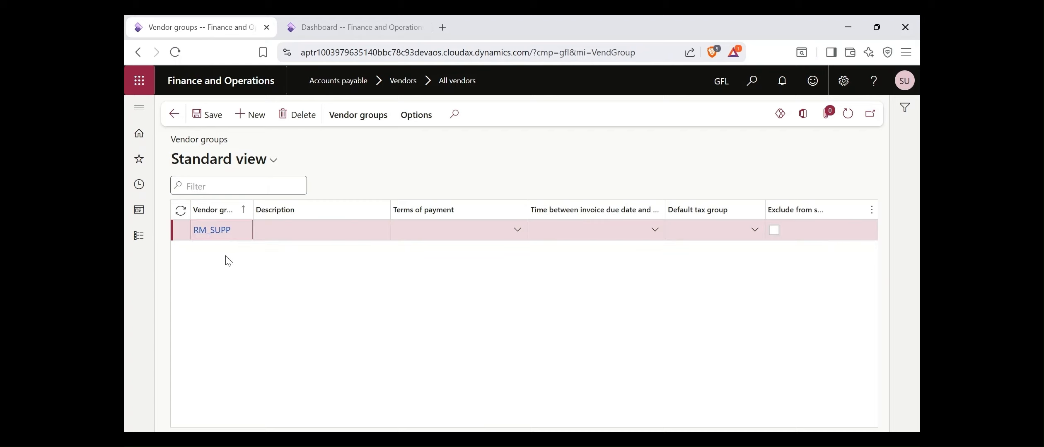
click(248, 118)
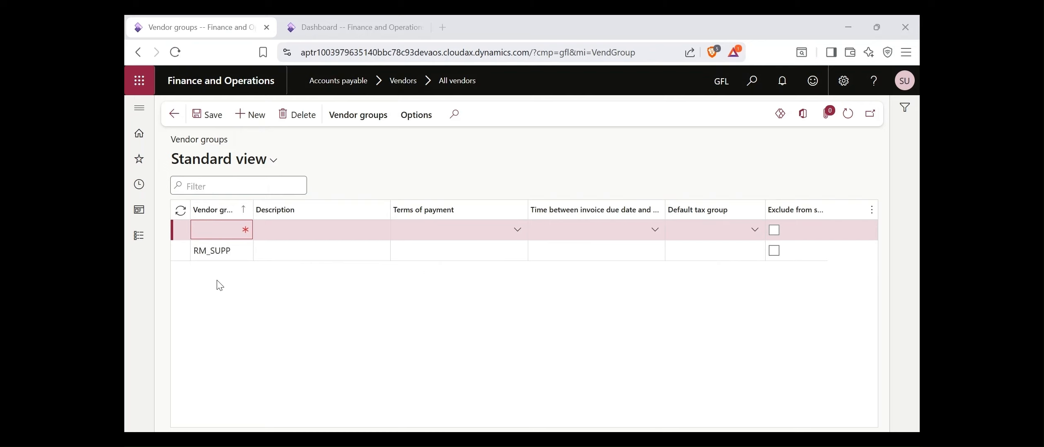
text(PKG_SUPP)
key(Tab)
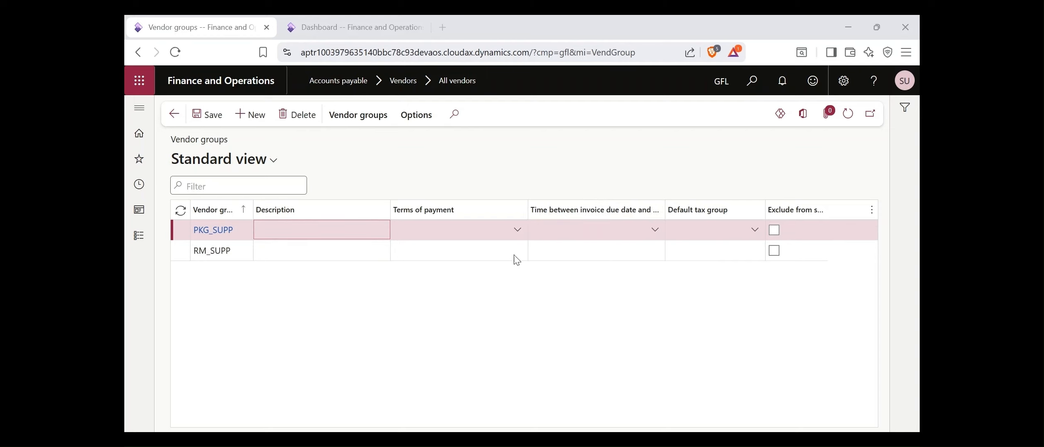
Set the description of RM_SUPP to Raw Materials Suppliers and that of PKG_SUPP to Packaging Vendors
click(289, 252)
text(Raw Materials Suppliers)
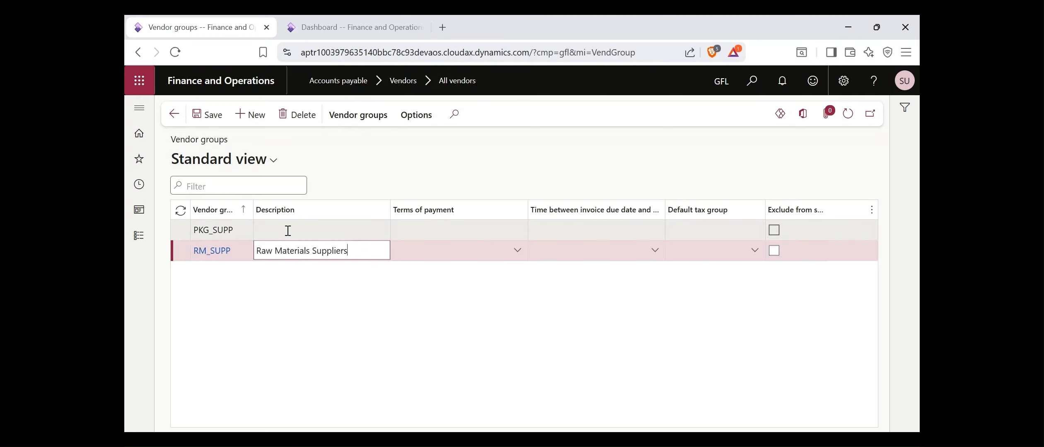
click(288, 230)
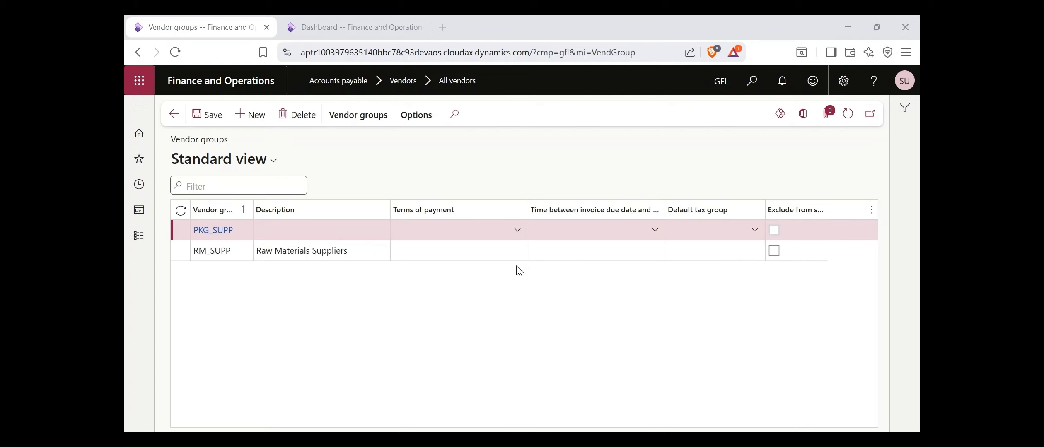
text(Packaging Vendors)
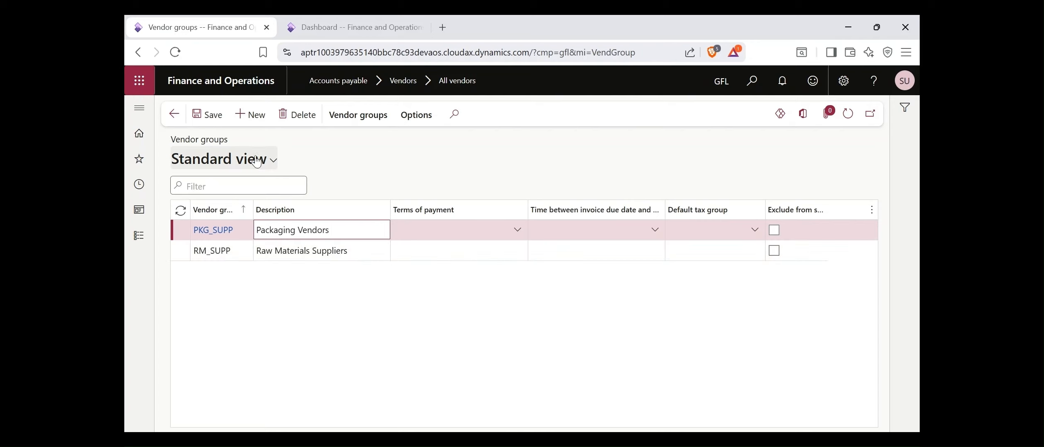
Add a vendor group CAPEX_SUPP with the description Capital Equipment Suppliers
click(250, 115)
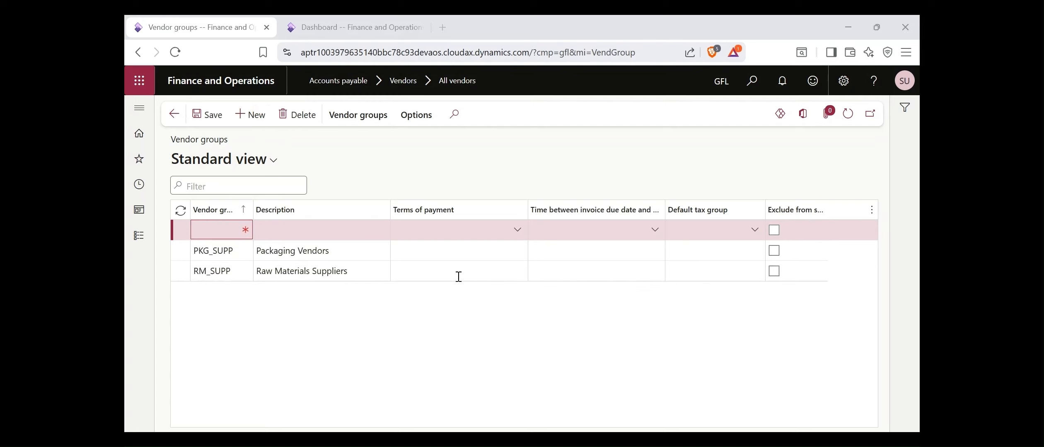
text(CAPEX_SUPP)
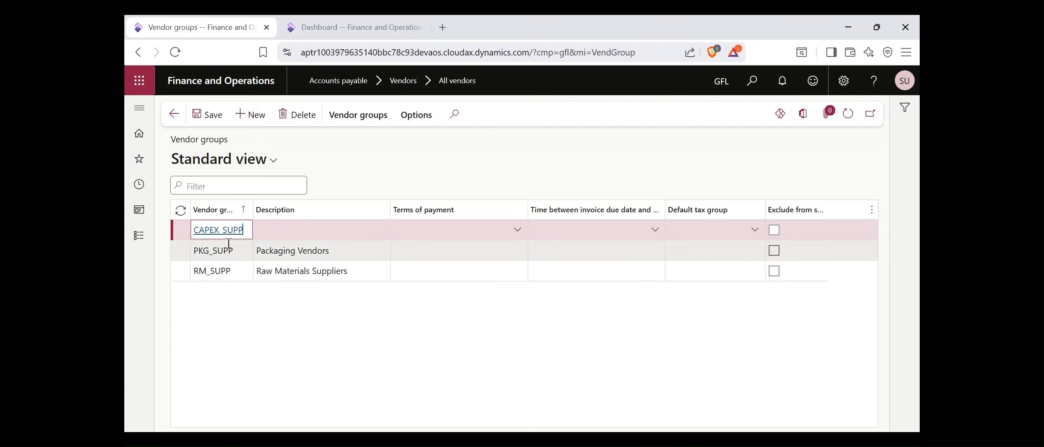
key(Tab)
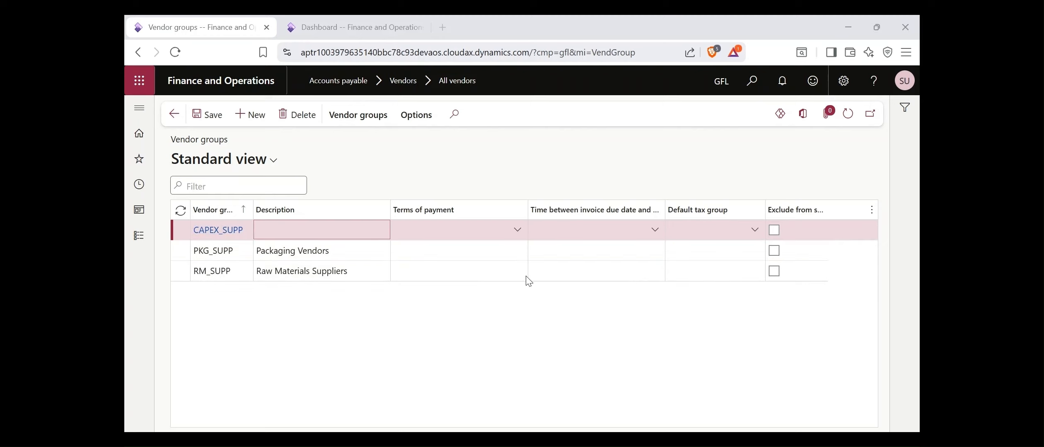
text(Capital Equipment Suppliers)
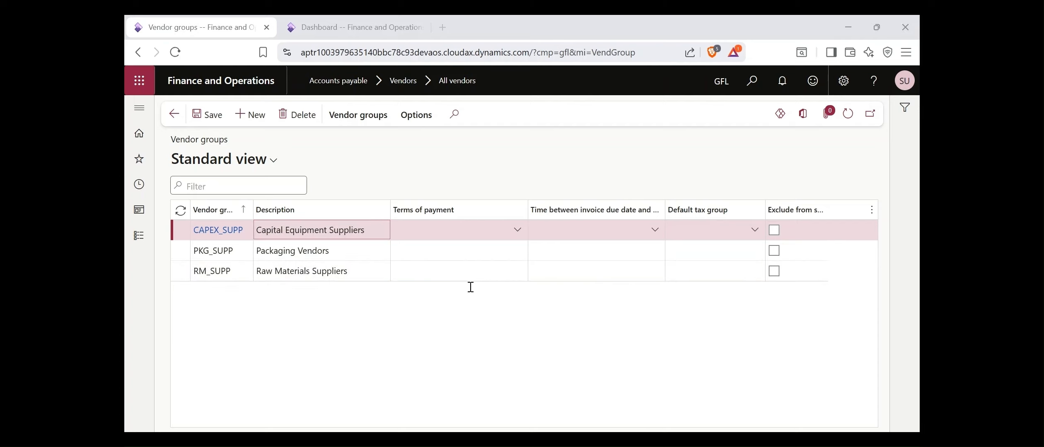
key(ctrl+a)
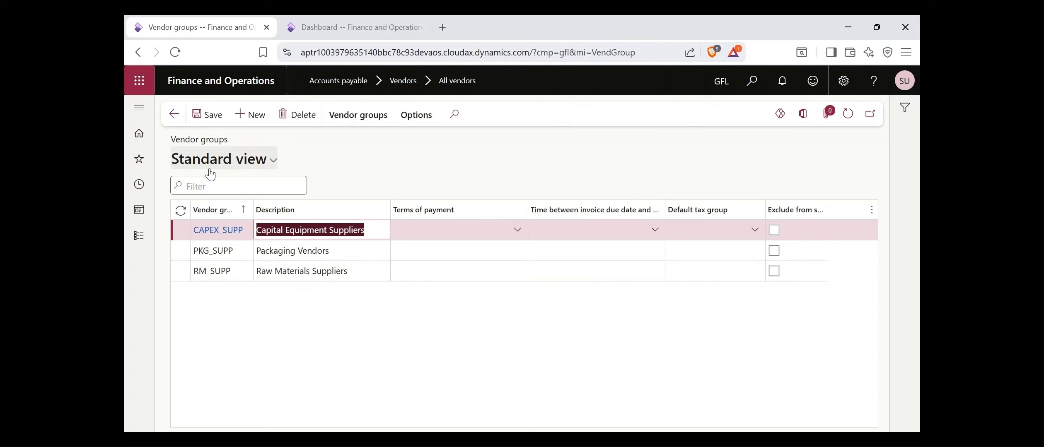
Add a vendor group SERV_SUPP with the description Service Providers
click(251, 115)
text(SERV_SUPP)
key(Tab)
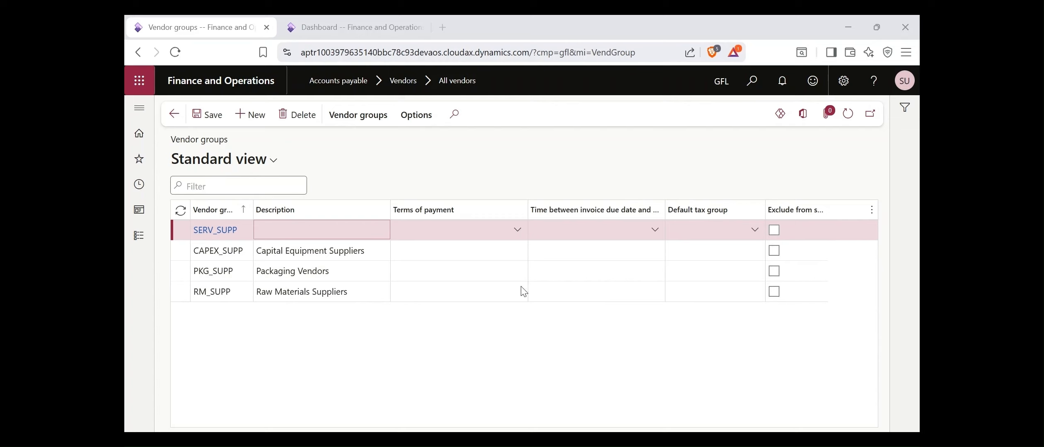
text(Service Providers)
key(Tab)
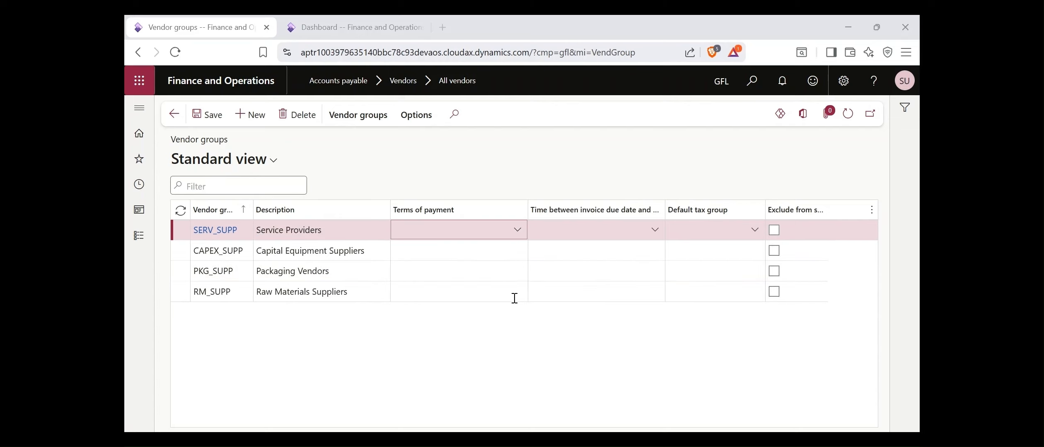
click(289, 163)
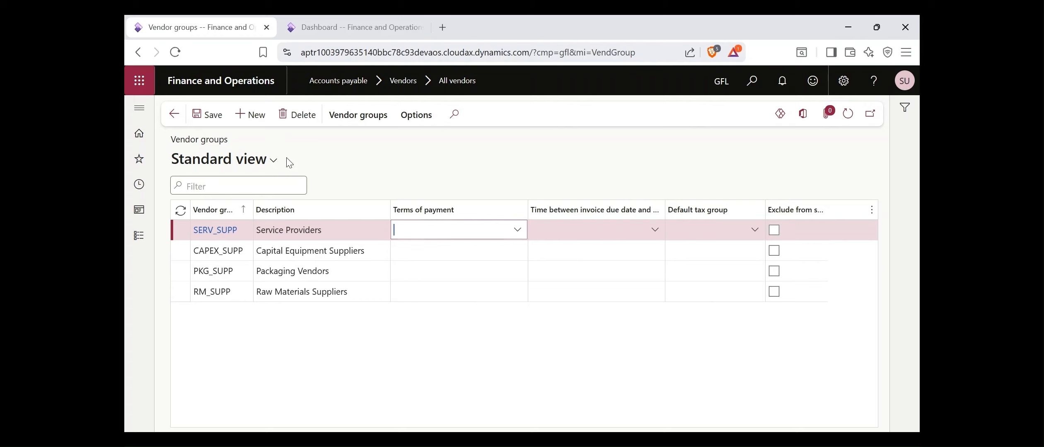
Add a vendor group TEMP_SUPP with the description Temporary or One-time Vendors
click(250, 115)
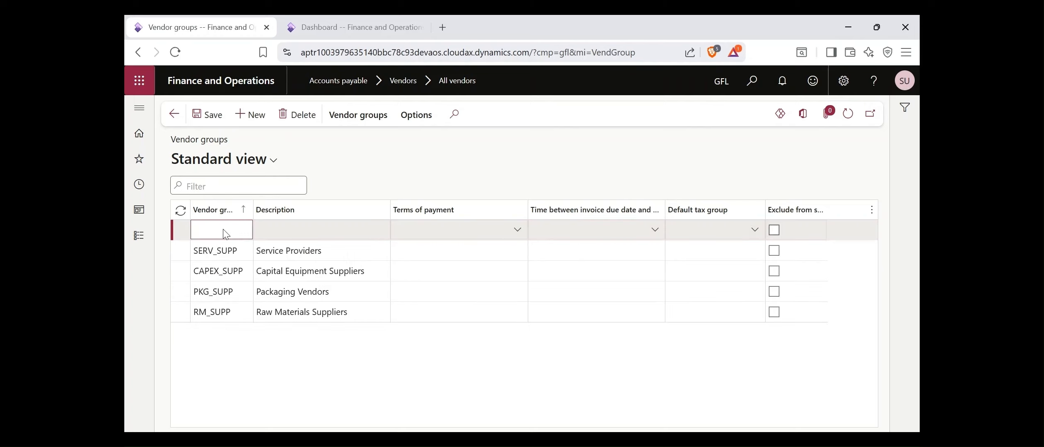
text(TEMP_SUPP)
key(Tab)
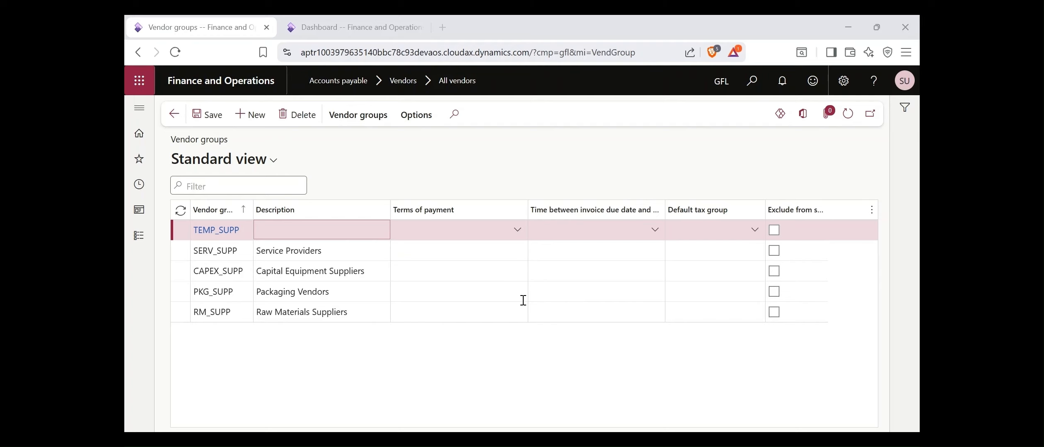
click(263, 233)
text(Temporary or One-time Vendors)
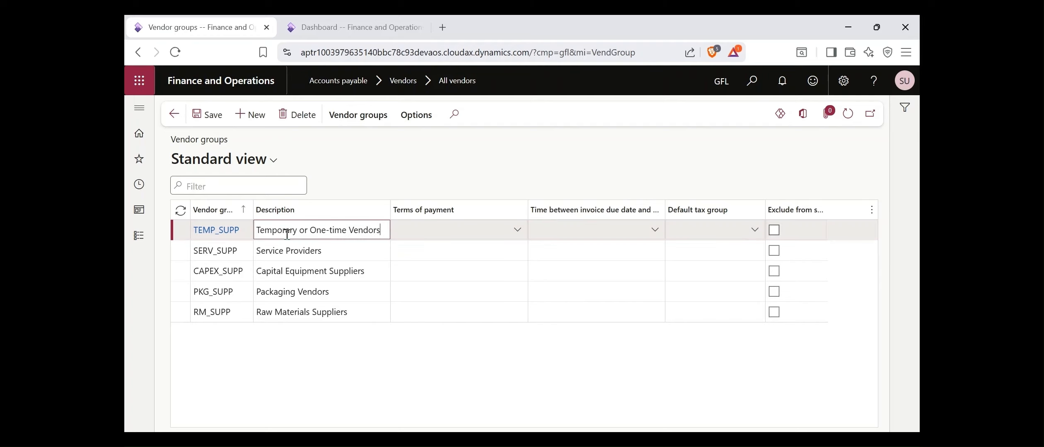
key(Tab)
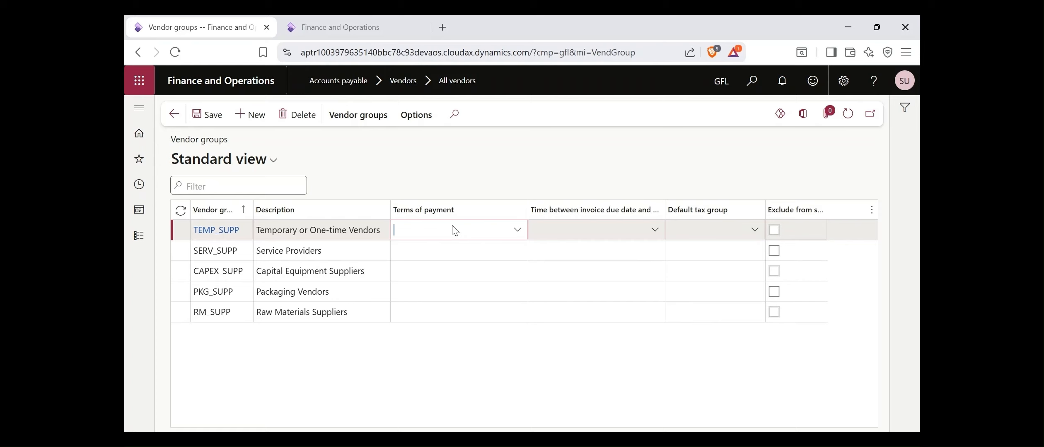
Check the terms of payment options for the TEMP_SUPP group and open the Terms of payment details page
click(518, 230)
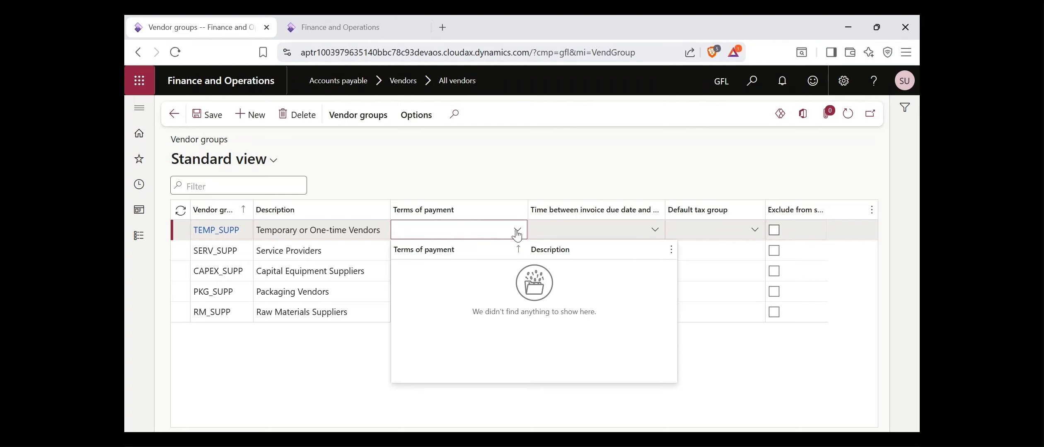
right_click(518, 235)
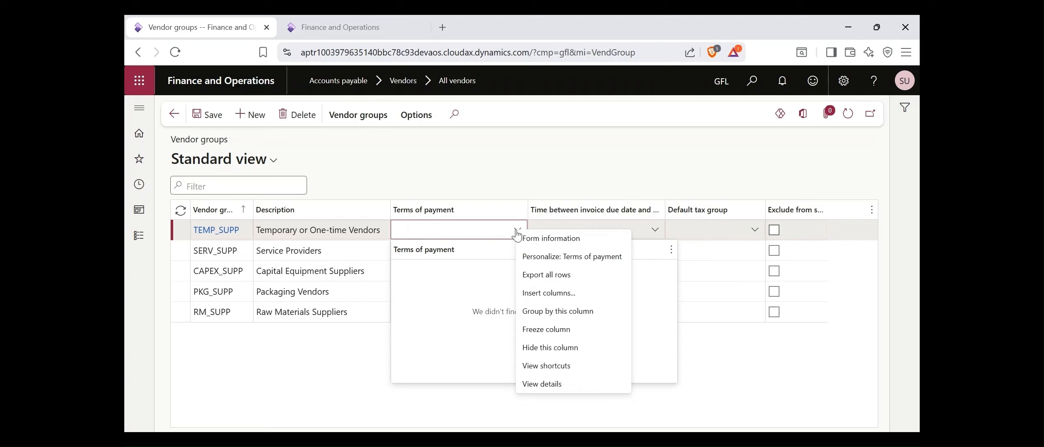
click(551, 387)
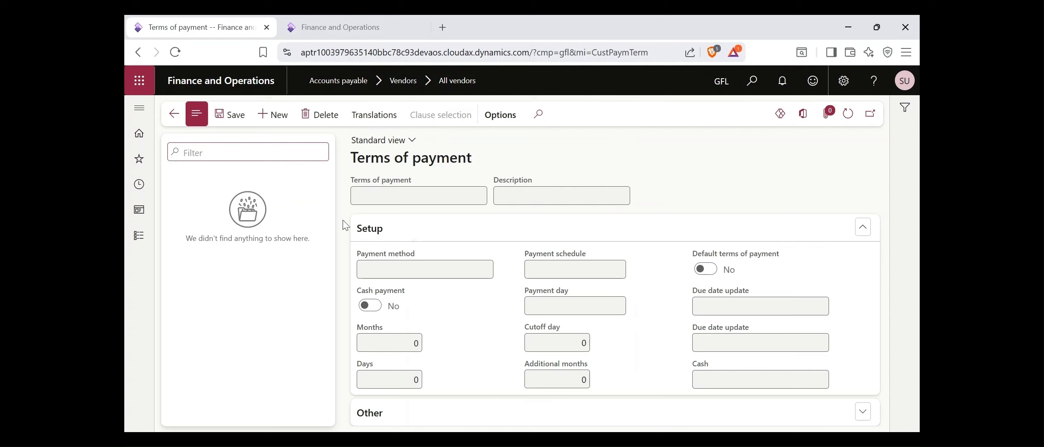
Create a term of payment 30D with the description 30D Due
click(275, 116)
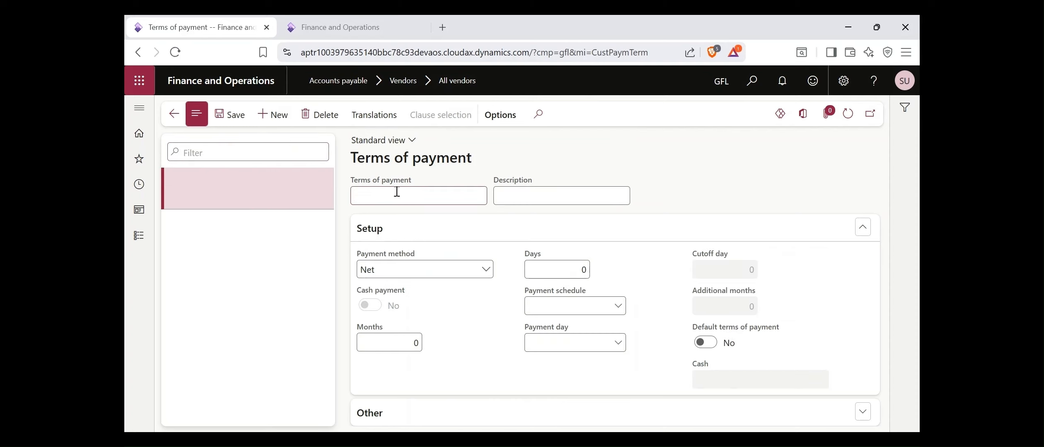
text(30D)
key(Tab)
text(30 D)
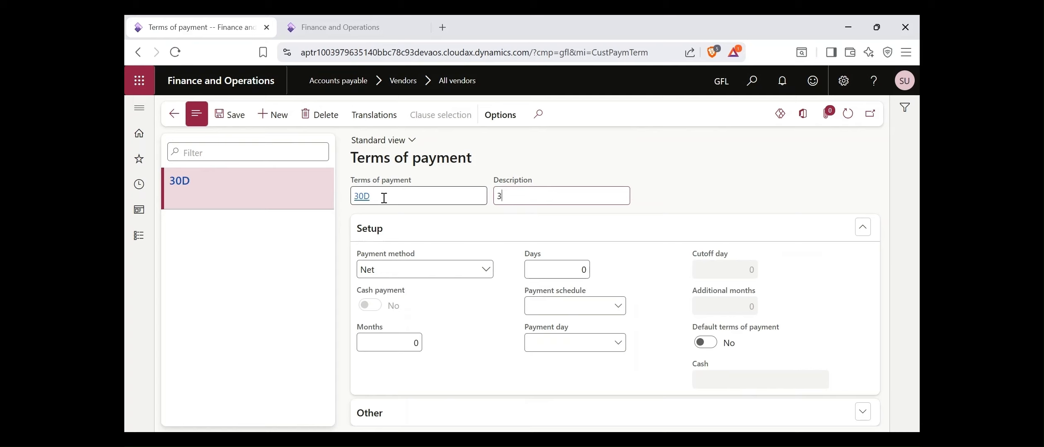
key(BackSpace)
key(BackSpace)
text(D Due)
key(Tab)
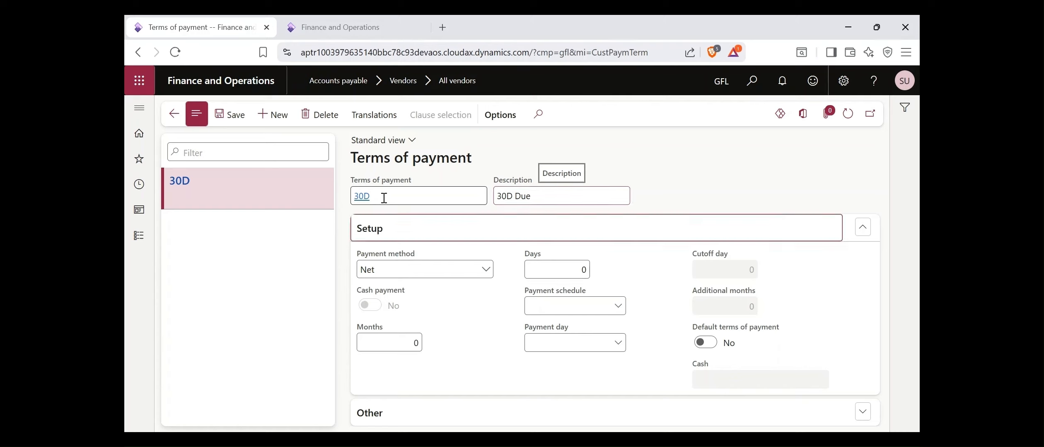
key(Tab)
key(Tab)
key(Tab)
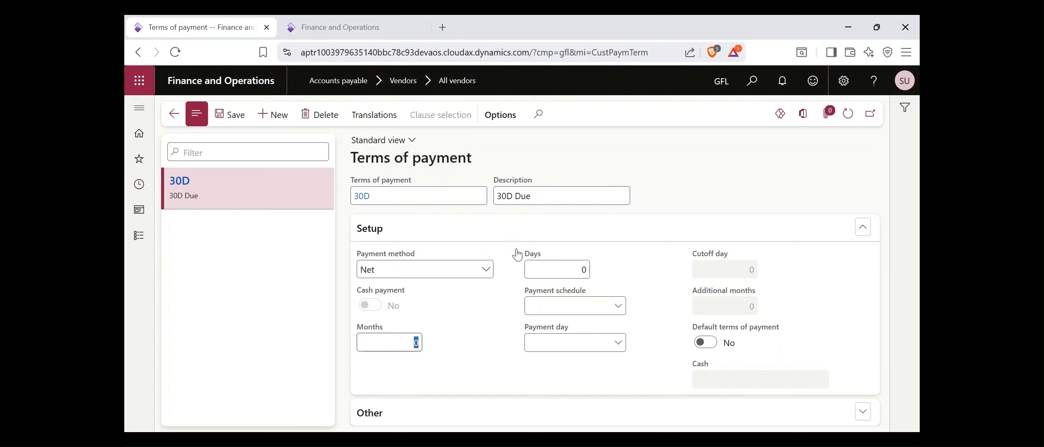
Set the 30D term to 30 days, save it and return to the vendor groups
click(579, 268)
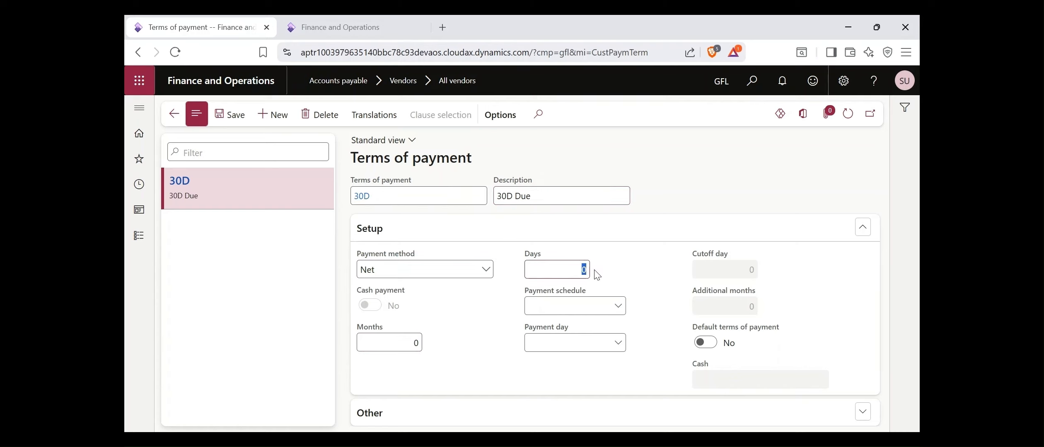
text(3)
key(Tab)
click(618, 308)
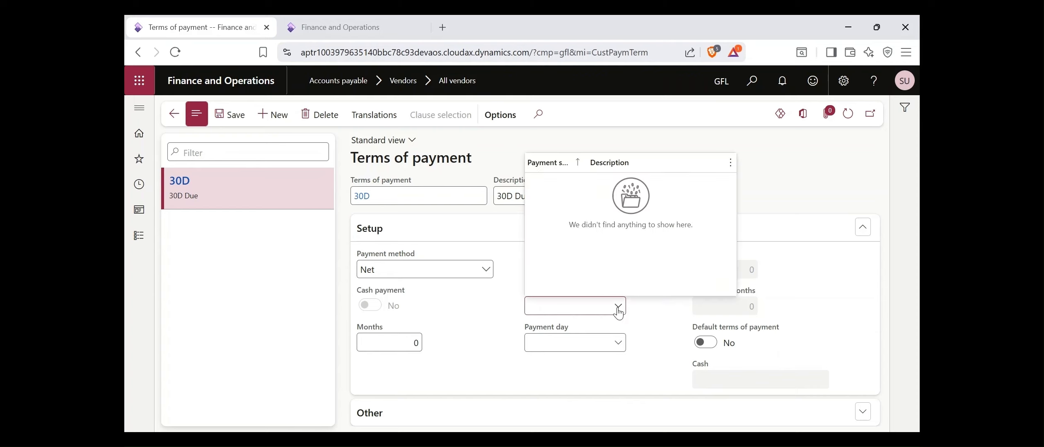
click(632, 323)
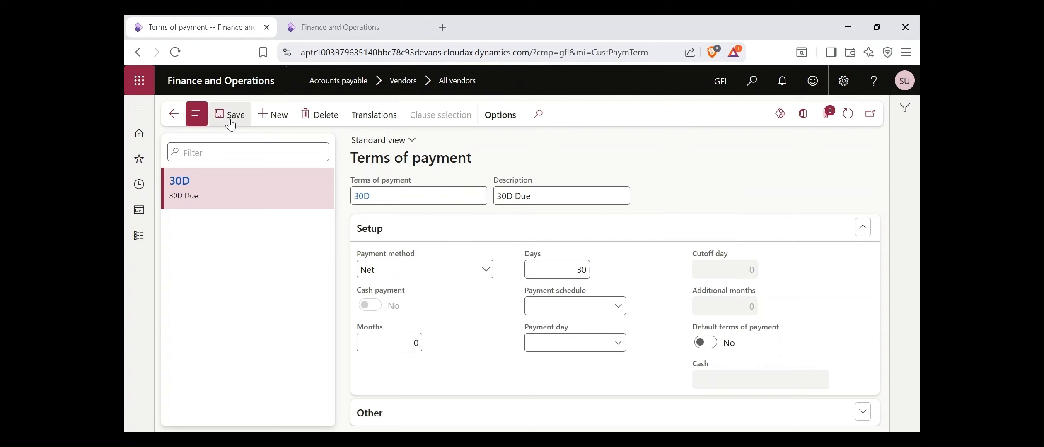
click(230, 117)
click(172, 118)
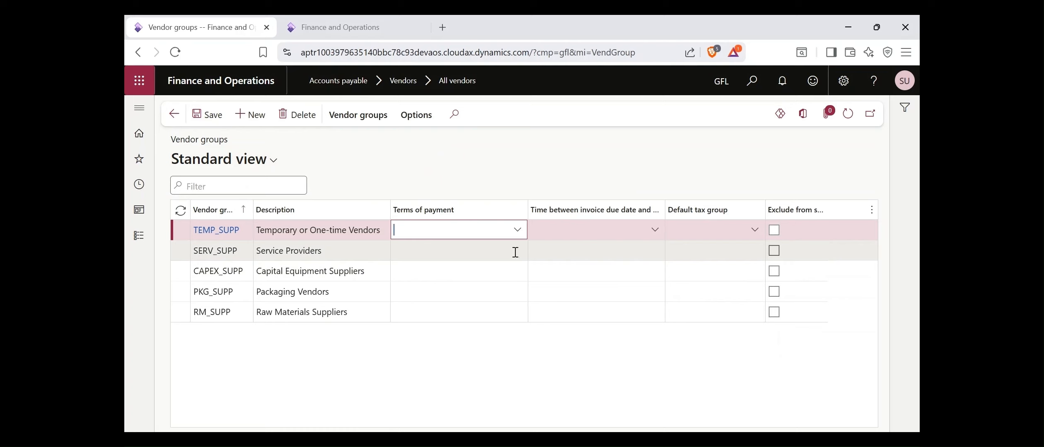
Check the terms of payment available for the TEMP_SUPP group without assigning one, staying on the vendor groups page
click(518, 230)
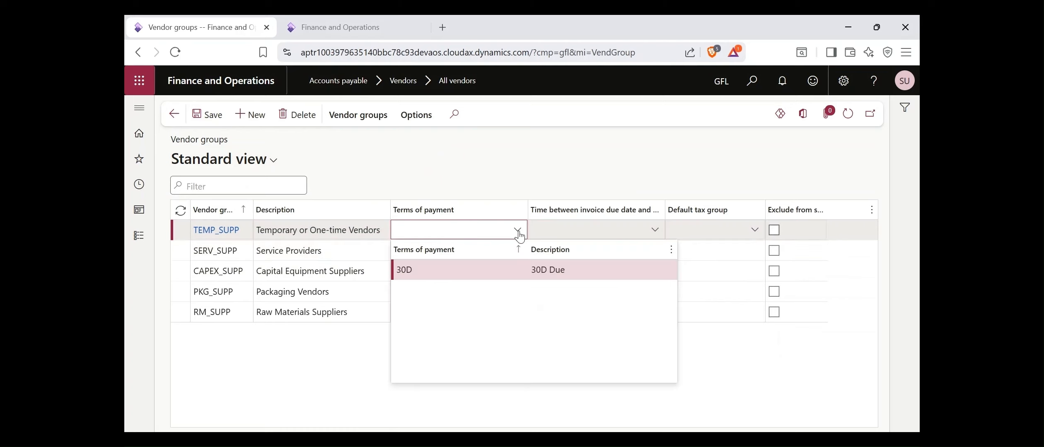
click(422, 171)
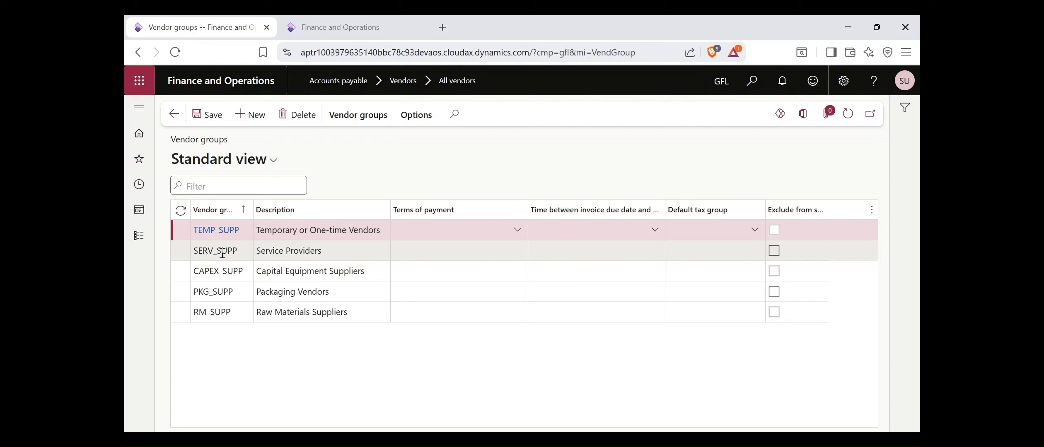
key(Escape)
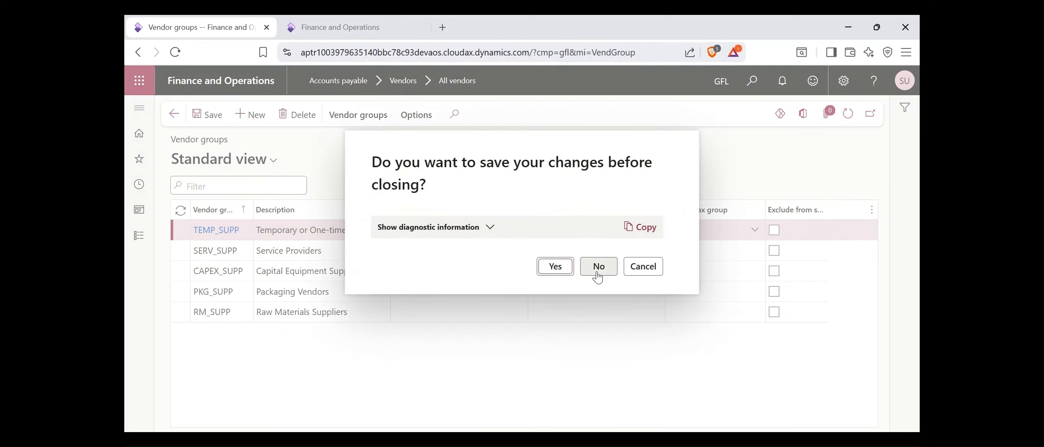
click(643, 268)
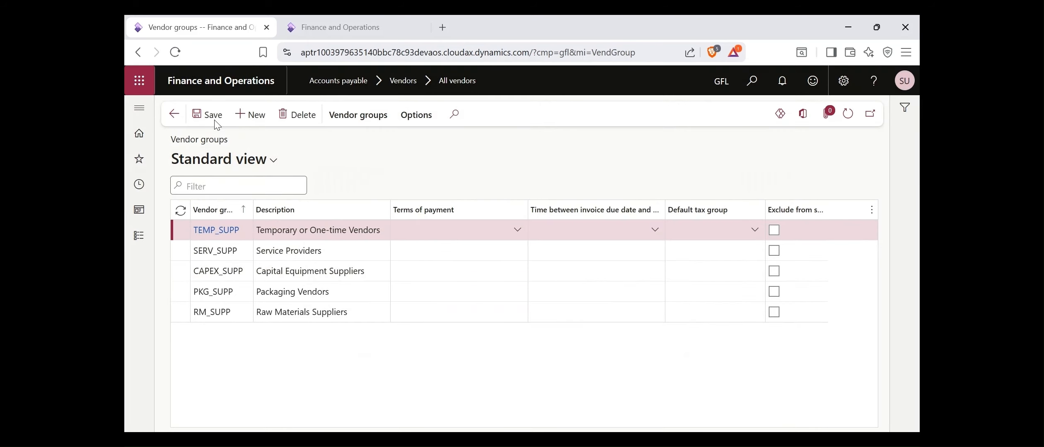
Return to the new FreshHarvest Supplies Inc. vendor record and assign it to the RM_SUPP group
click(175, 116)
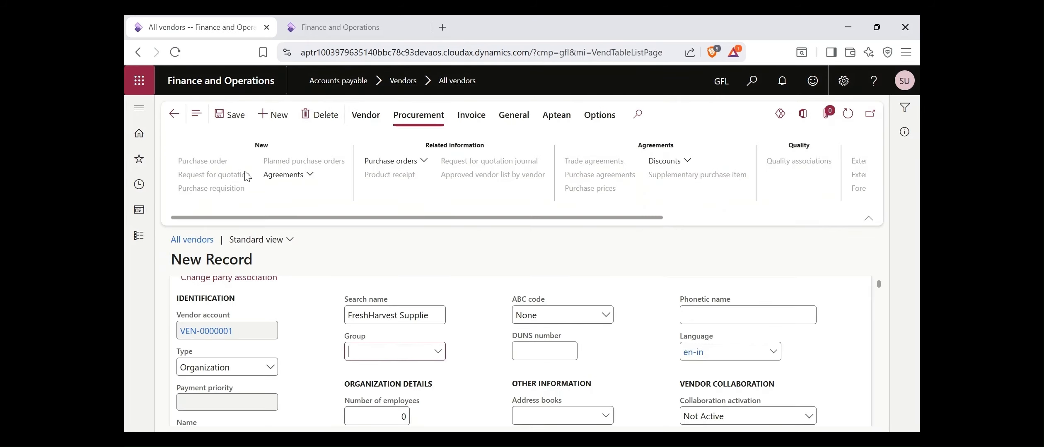
click(438, 355)
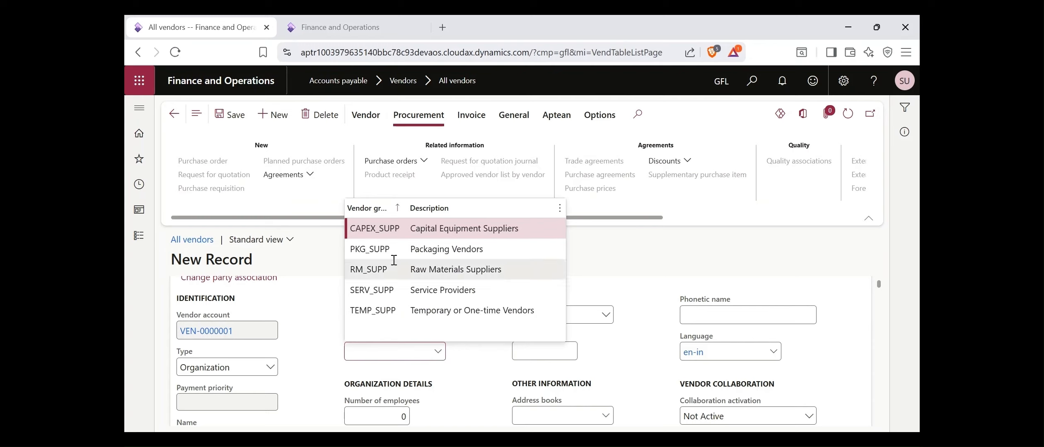
click(385, 271)
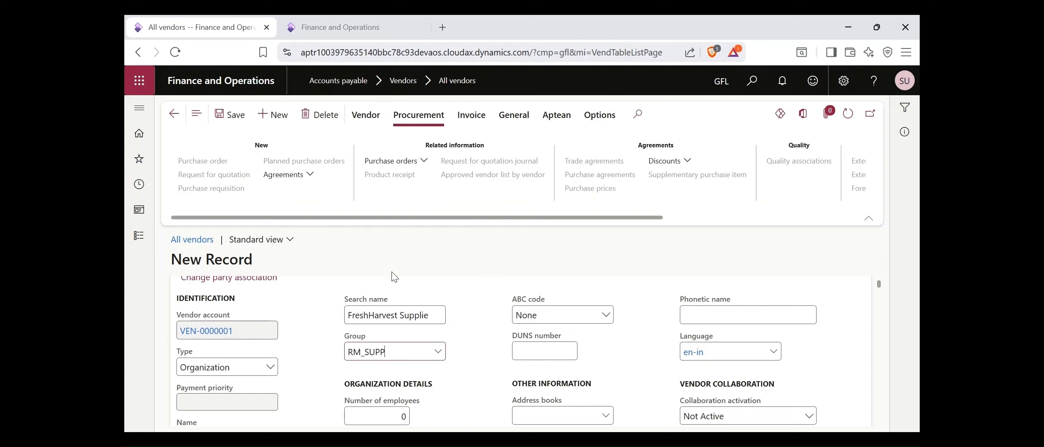
Add a contact information row of type Phone to the vendor with the description Purchase Dept
scroll(514, 344, down, 10)
scroll(724, 360, down, 3)
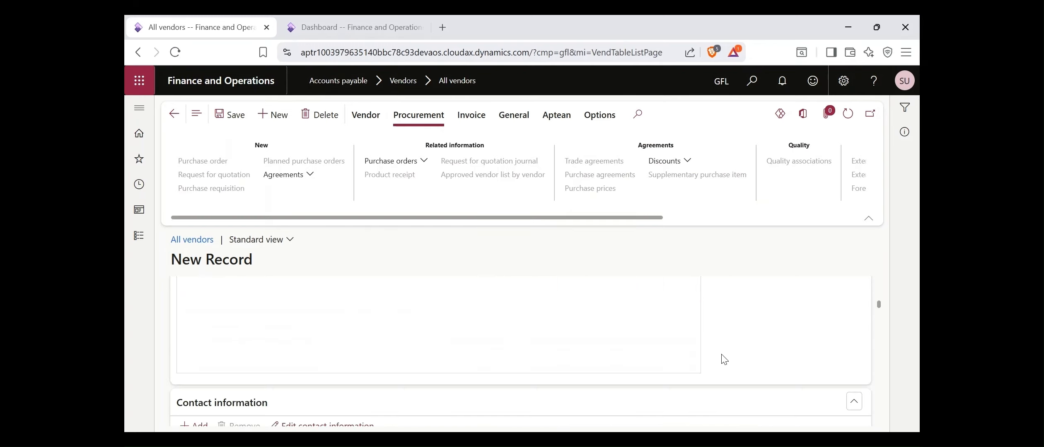
scroll(724, 360, down, 3)
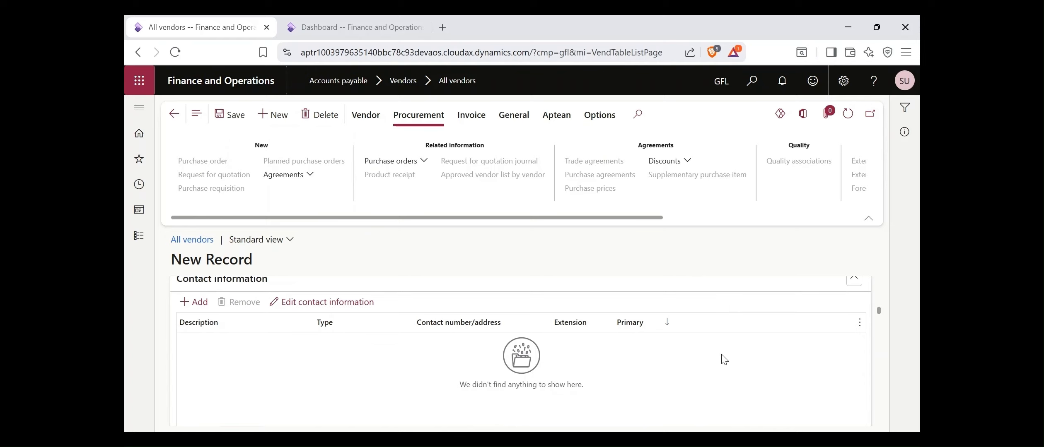
scroll(724, 359, up, 3)
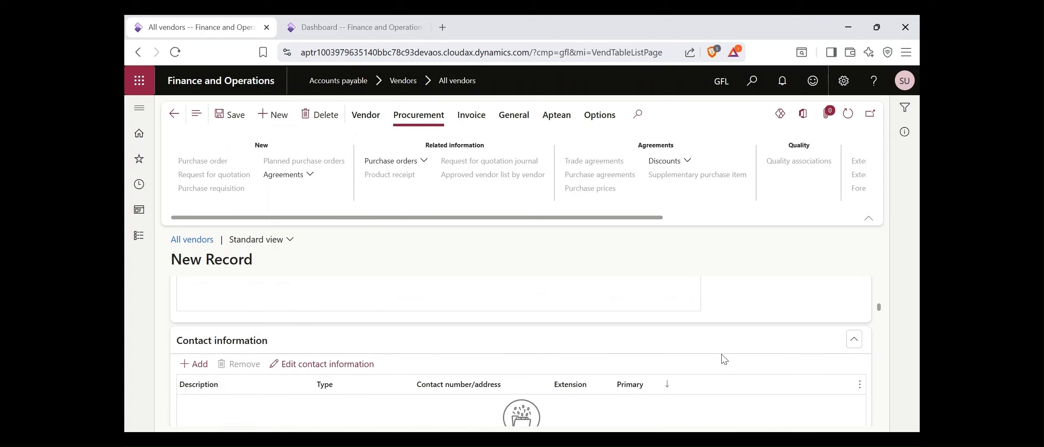
scroll(580, 356, up, 10)
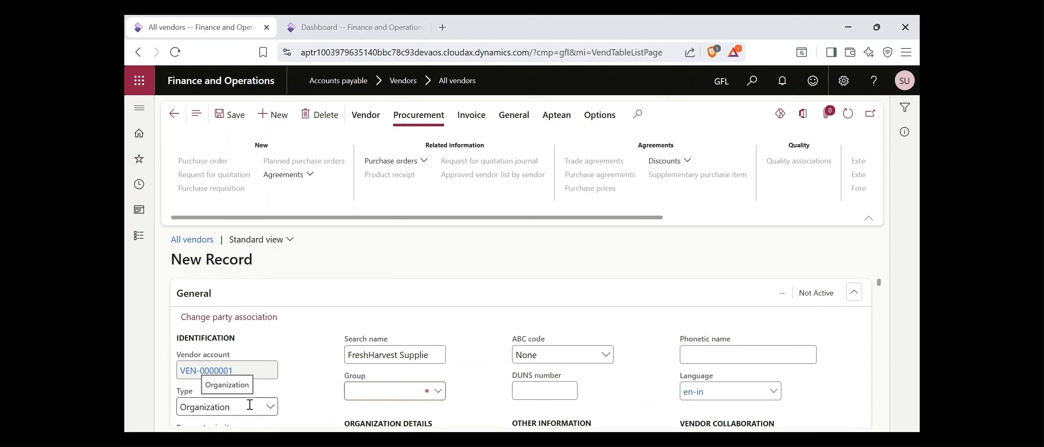
scroll(307, 400, down, 10)
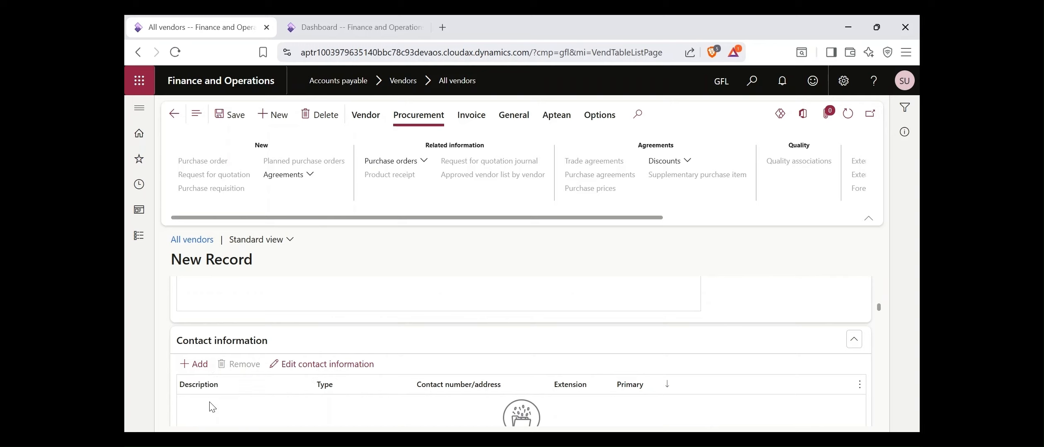
scroll(200, 387, down, 1)
click(202, 331)
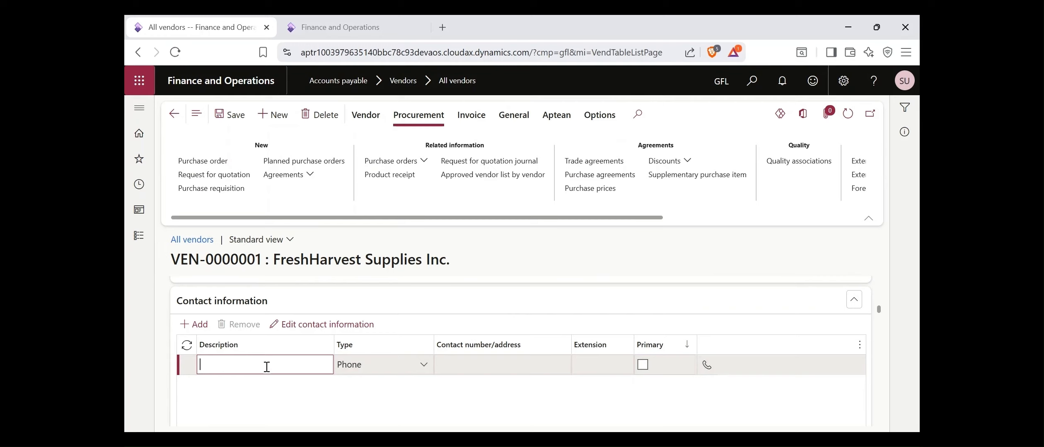
text(Purchase Dept)
key(Tab)
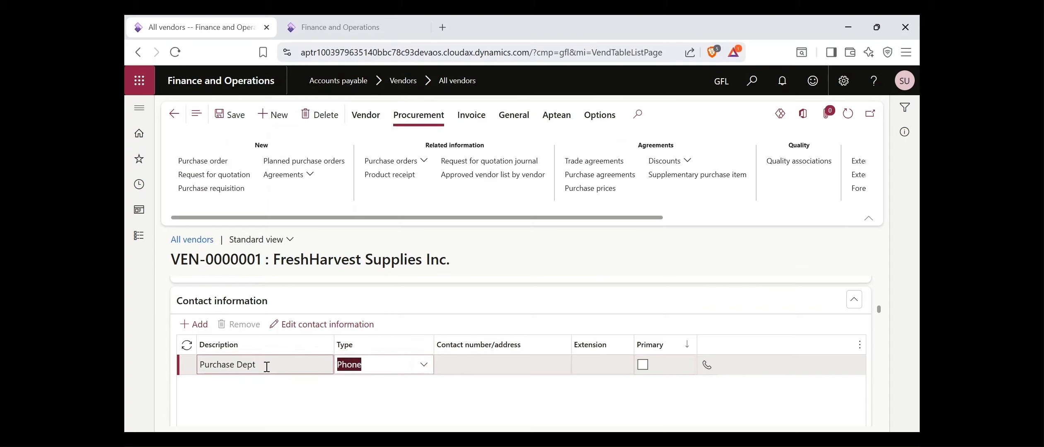
Replace the contact row's description with the contact person's first name and mark the row as primary
key(Tab)
key(shift+Tab)
key(shift+Tab)
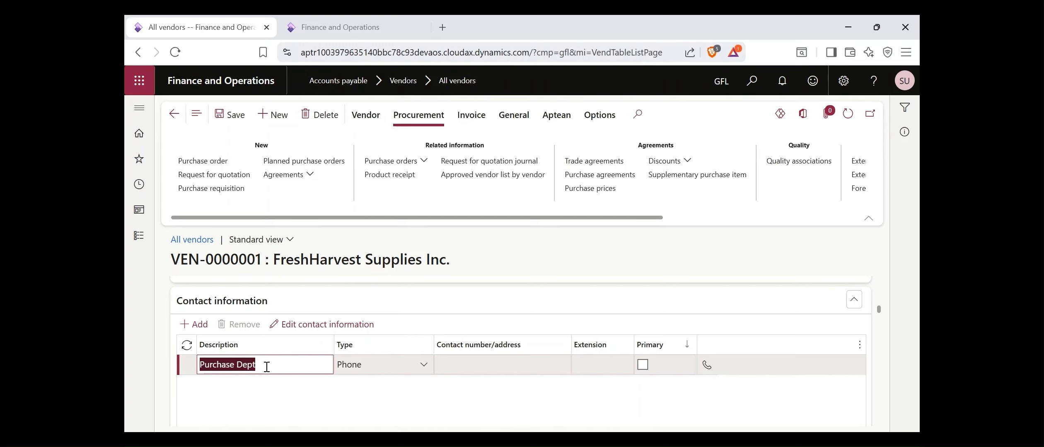
text(John)
key(Tab)
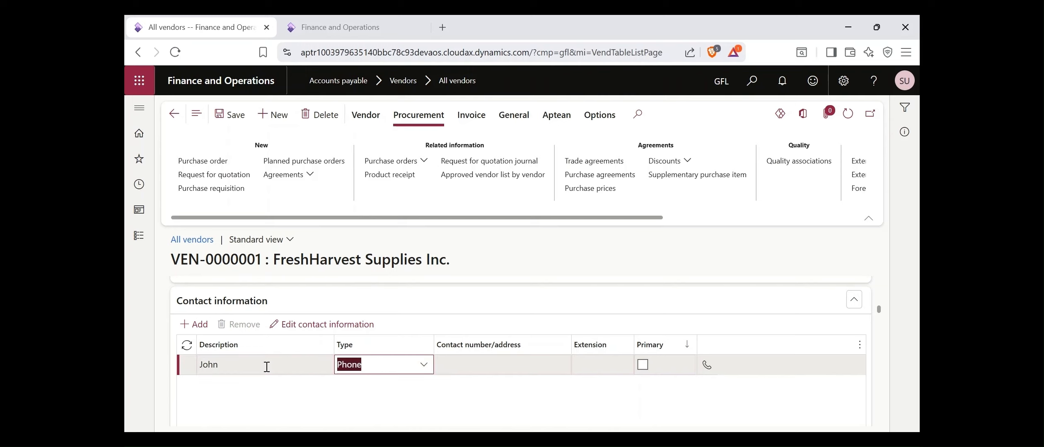
key(Tab)
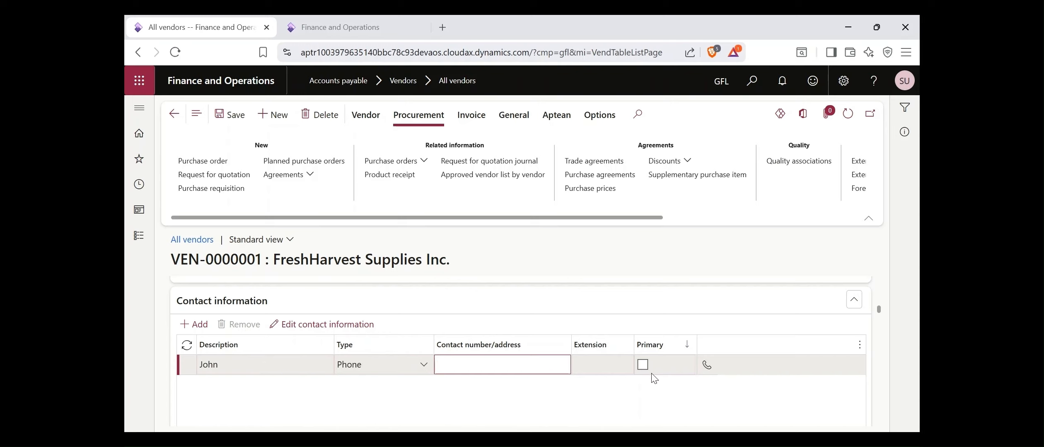
click(643, 365)
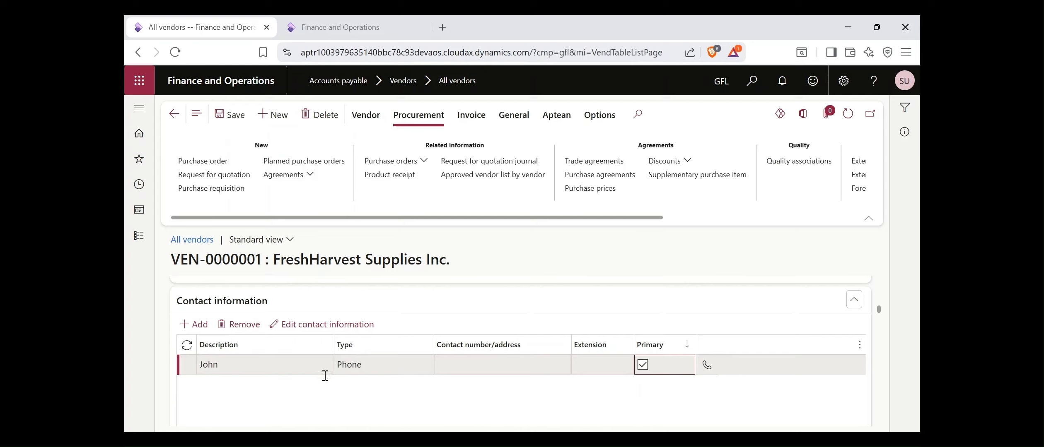
Review the credit rating and credit limit fields in the vendor's miscellaneous details
scroll(312, 392, down, 5)
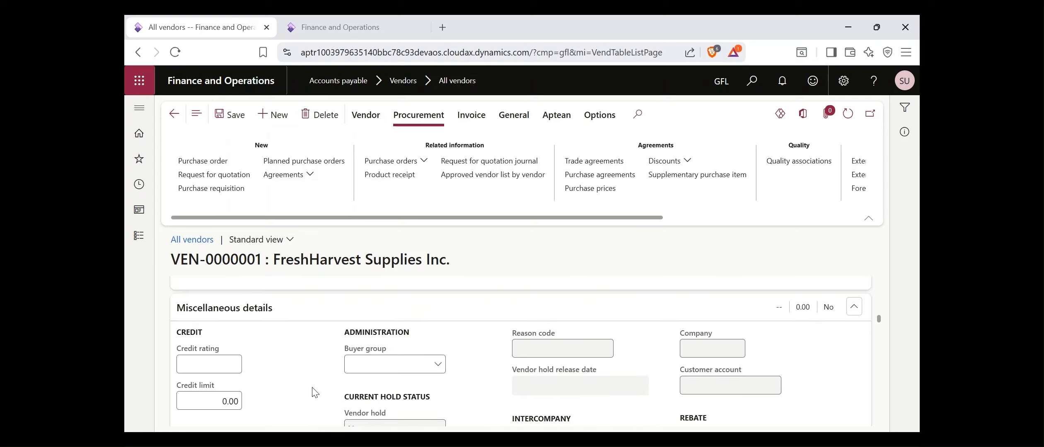
scroll(451, 371, up, 3)
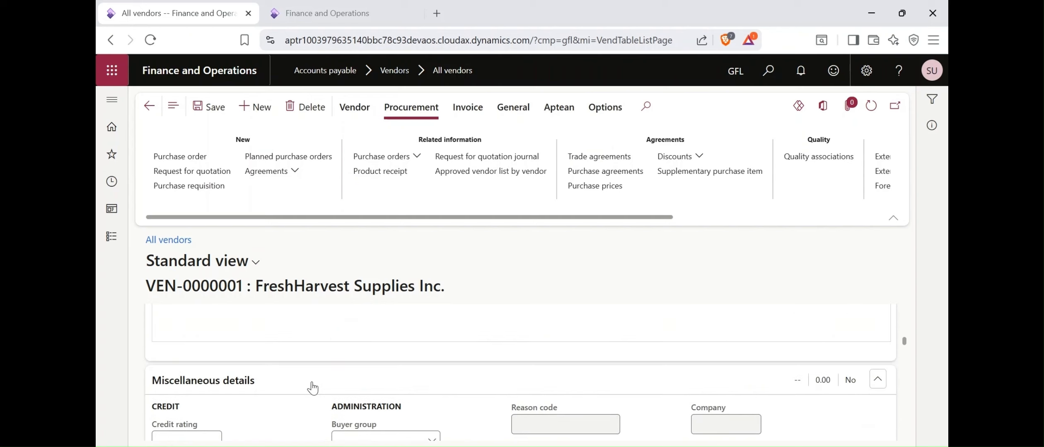
scroll(312, 388, down, 2)
click(192, 373)
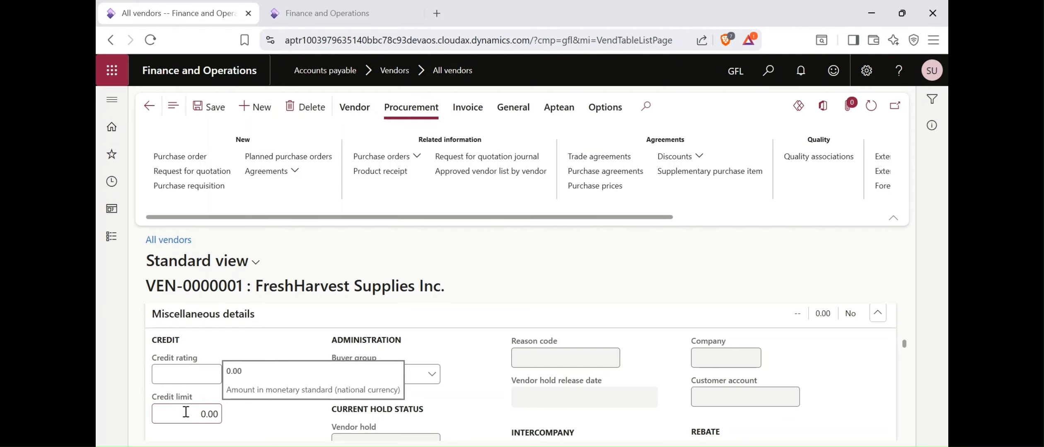
Leave the vendor record and open the Accounts payable parameters
click(147, 101)
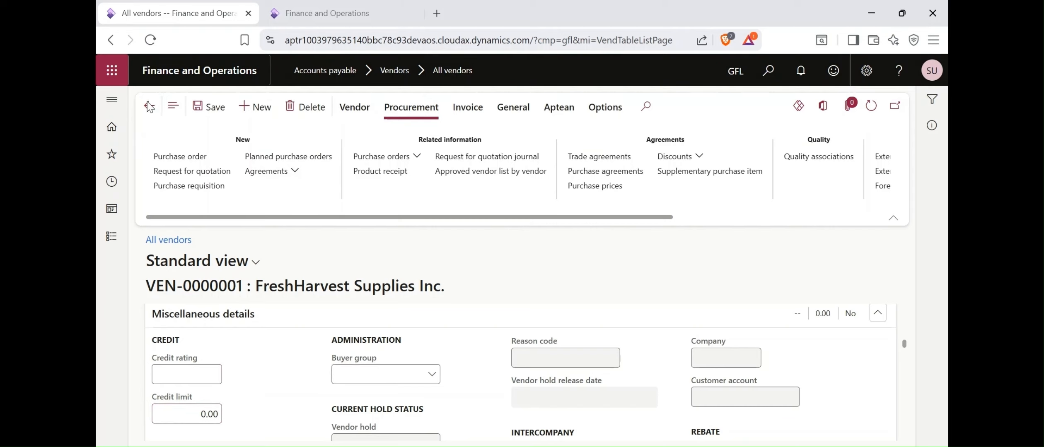
click(149, 106)
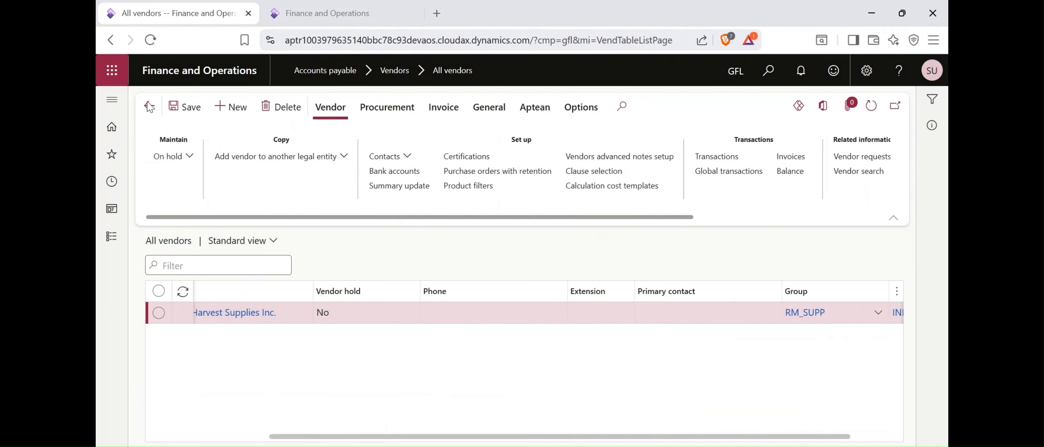
click(149, 106)
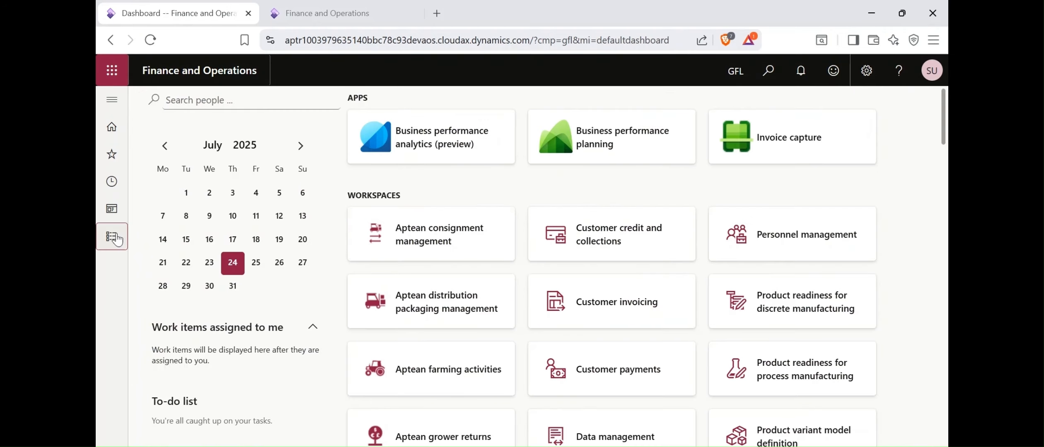
click(117, 240)
click(589, 239)
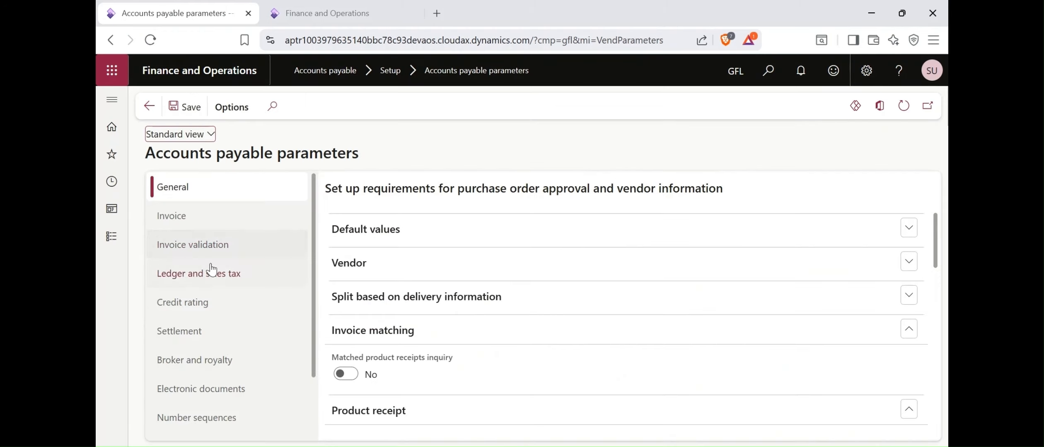
Set the credit limit type in the credit rating parameters to Balance and save the parameters
click(216, 306)
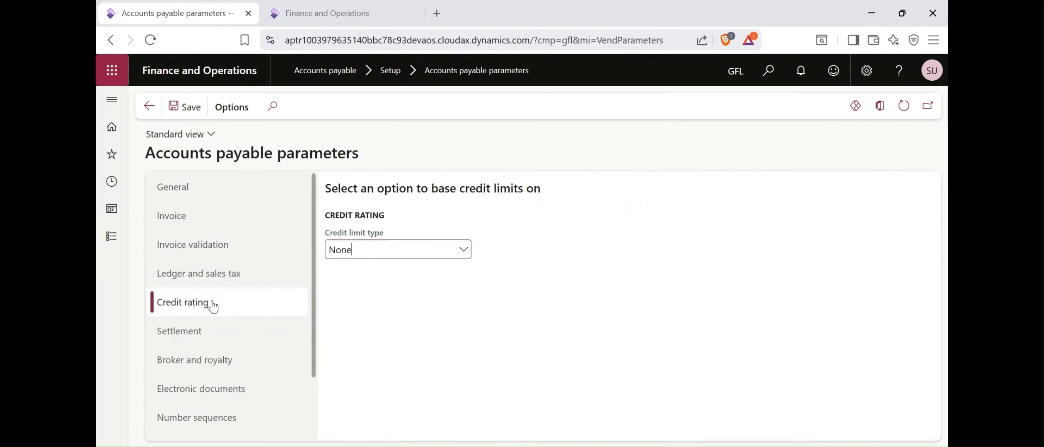
click(465, 255)
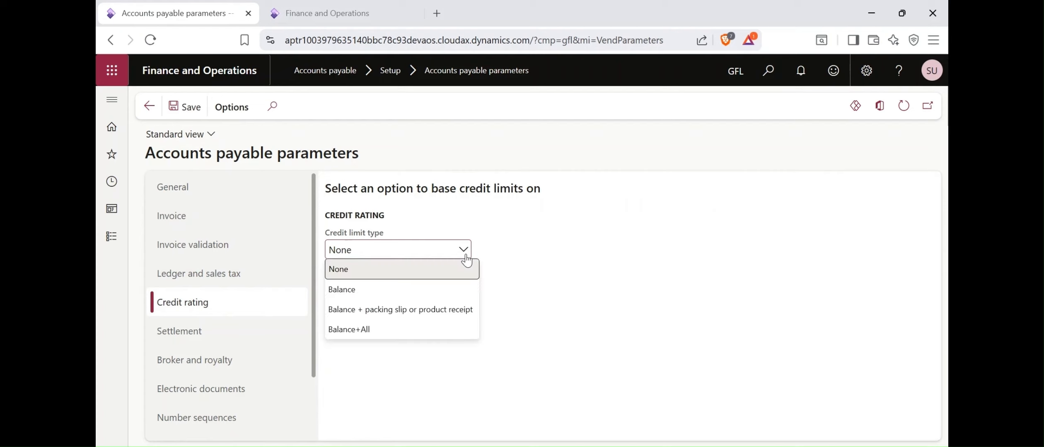
click(368, 291)
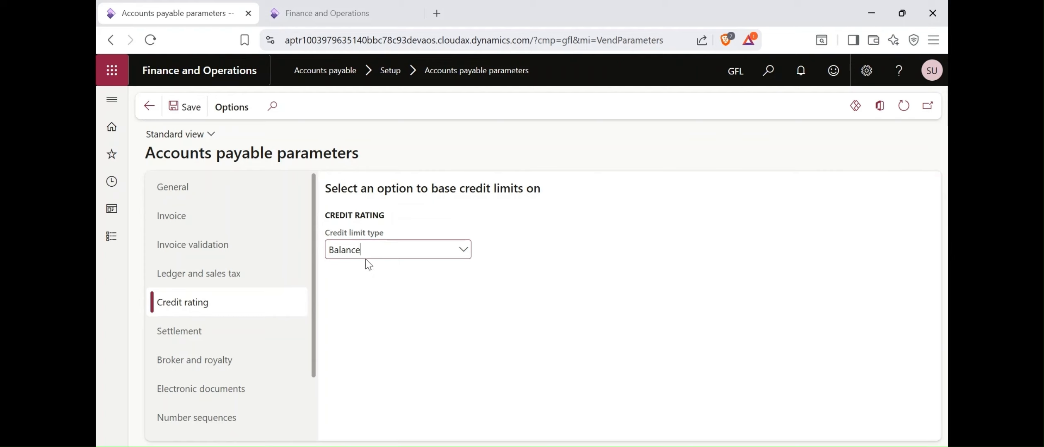
click(464, 251)
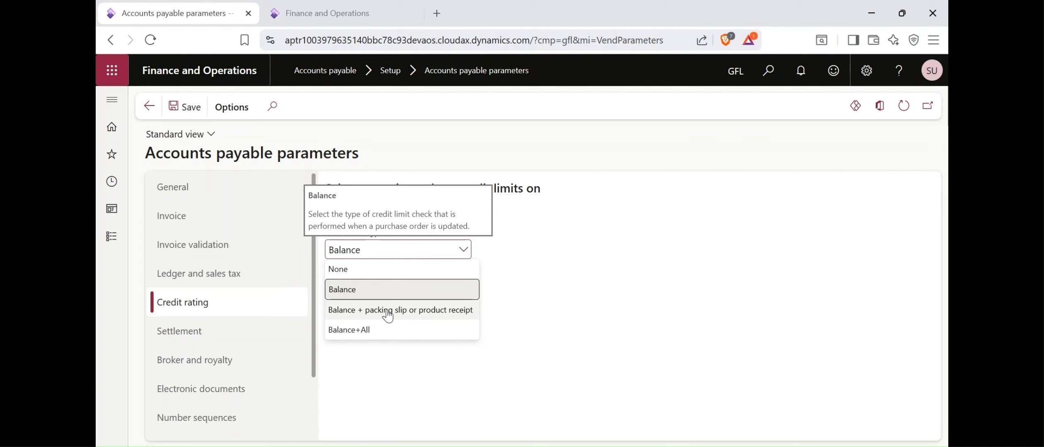
click(363, 293)
click(188, 110)
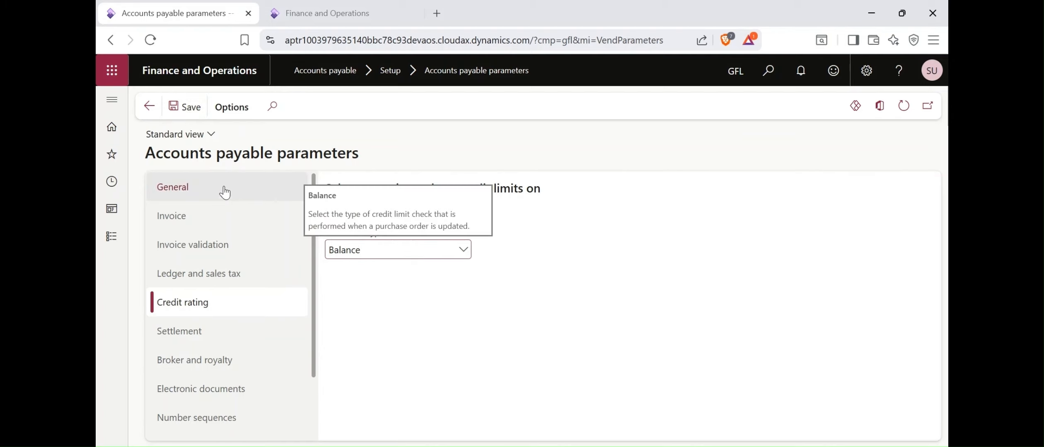
Reopen the FreshHarvest Supplies Inc. vendor record and examine the credit and current hold status fields in its miscellaneous details
click(149, 107)
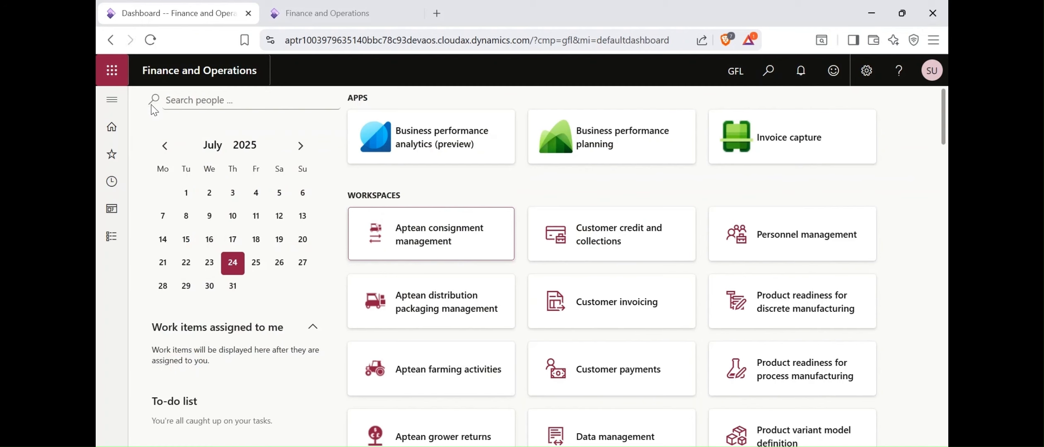
click(107, 237)
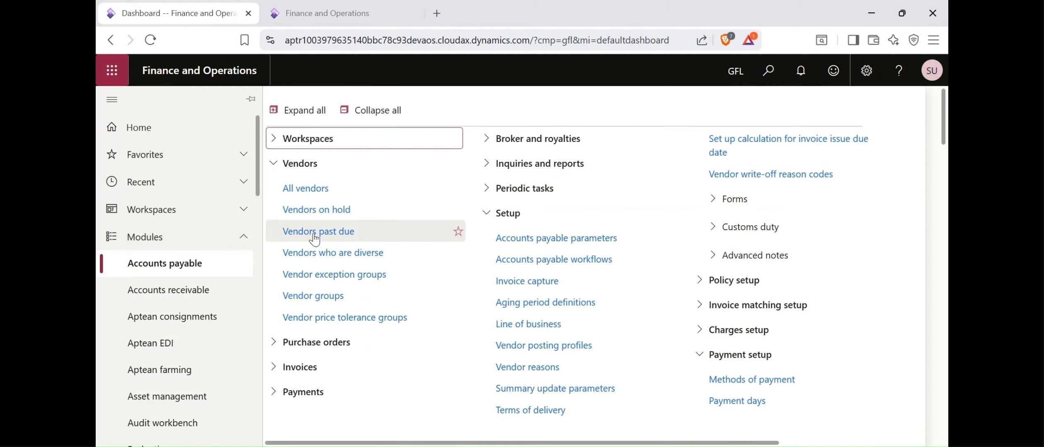
click(315, 193)
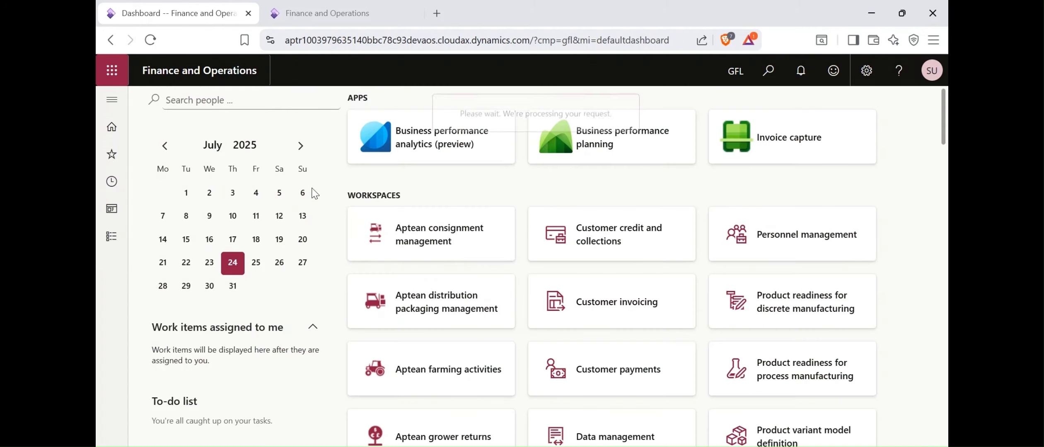
click(218, 338)
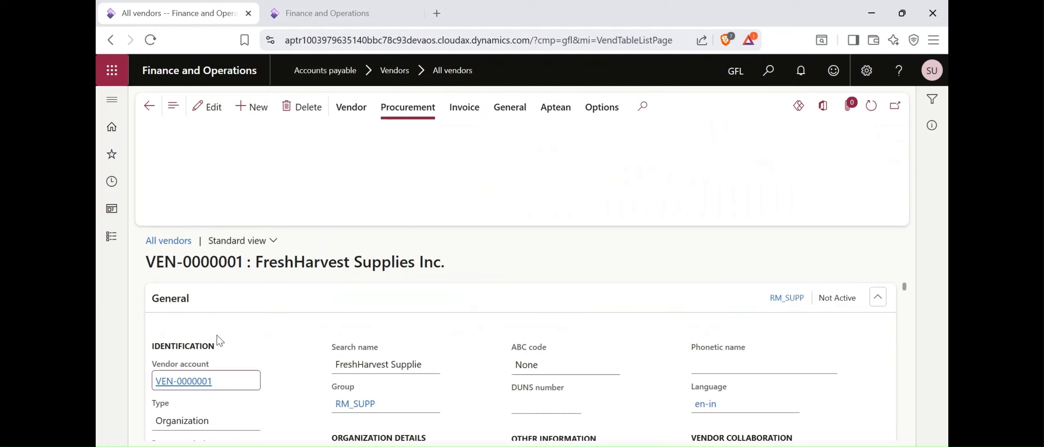
scroll(347, 332, down, 5)
scroll(346, 355, down, 8)
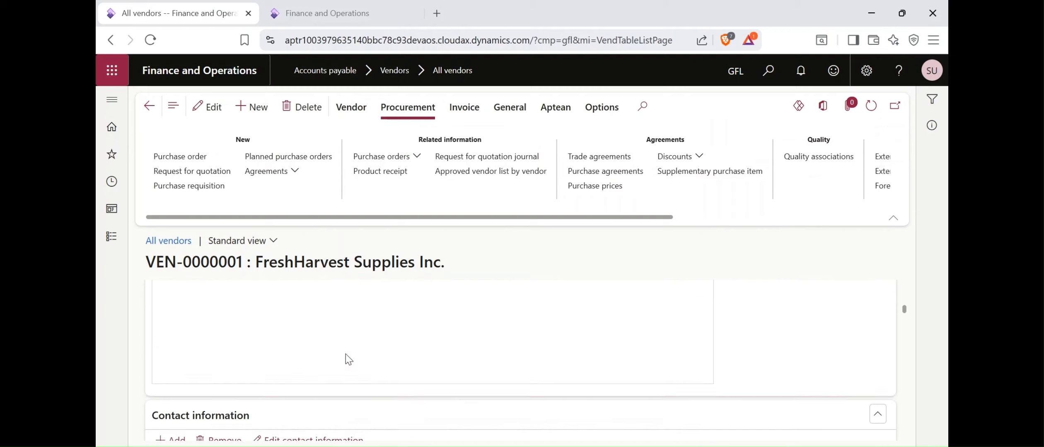
scroll(346, 355, down, 2)
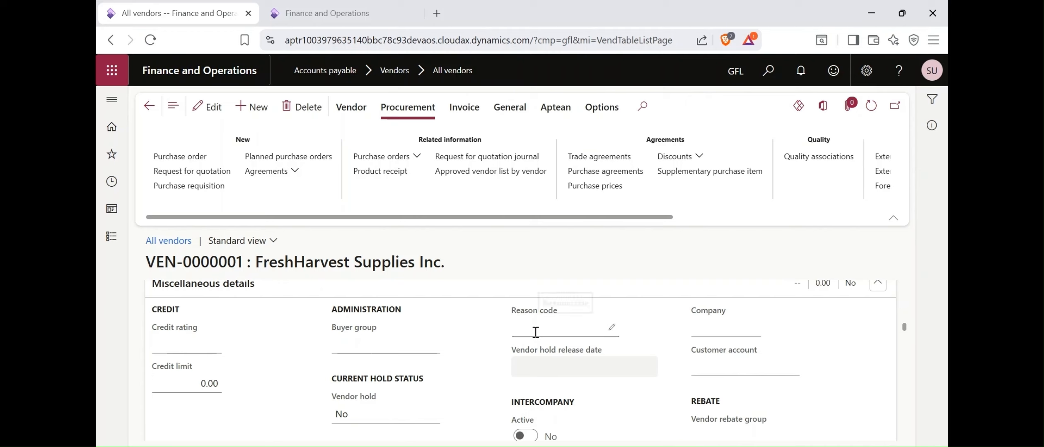
scroll(737, 373, down, 2)
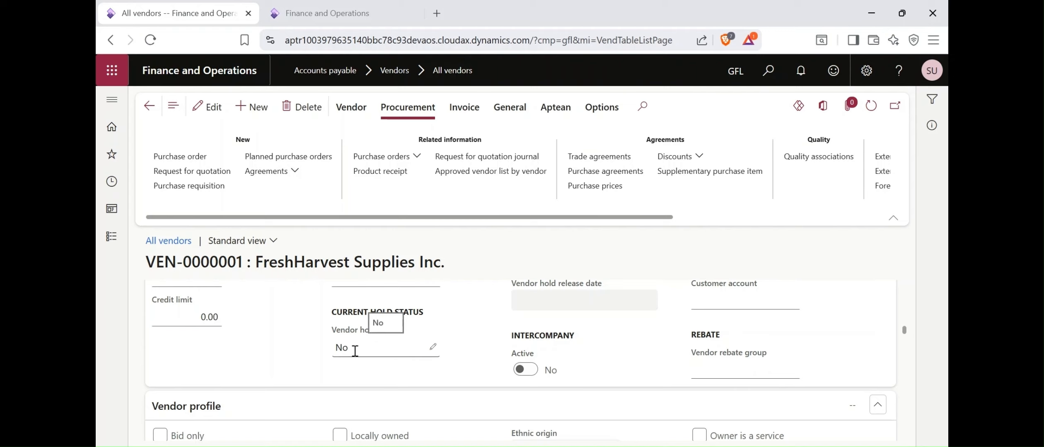
Try a vendor hold of All in the vendor status change and check the available reason codes without applying the hold
click(350, 109)
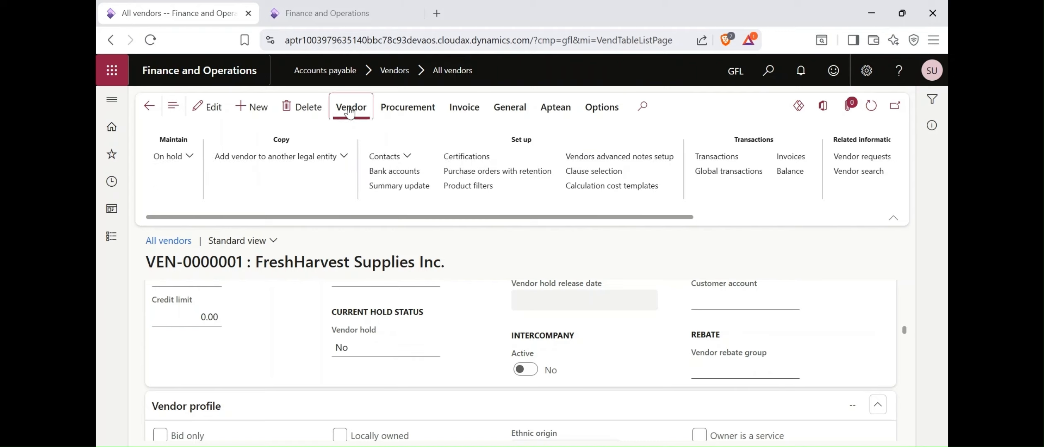
click(191, 158)
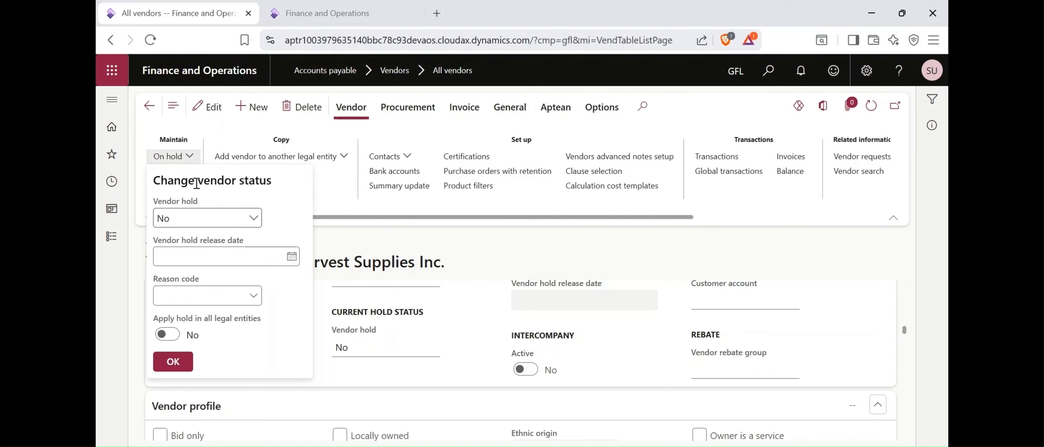
click(249, 223)
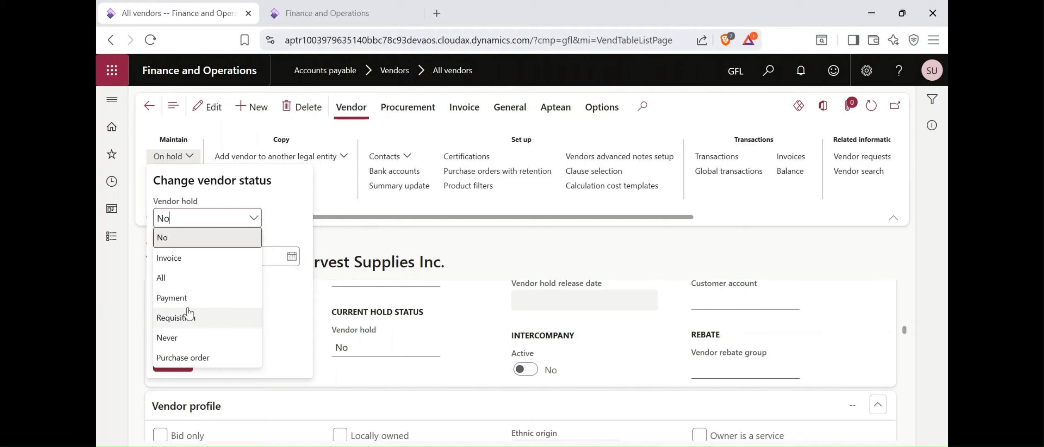
click(174, 286)
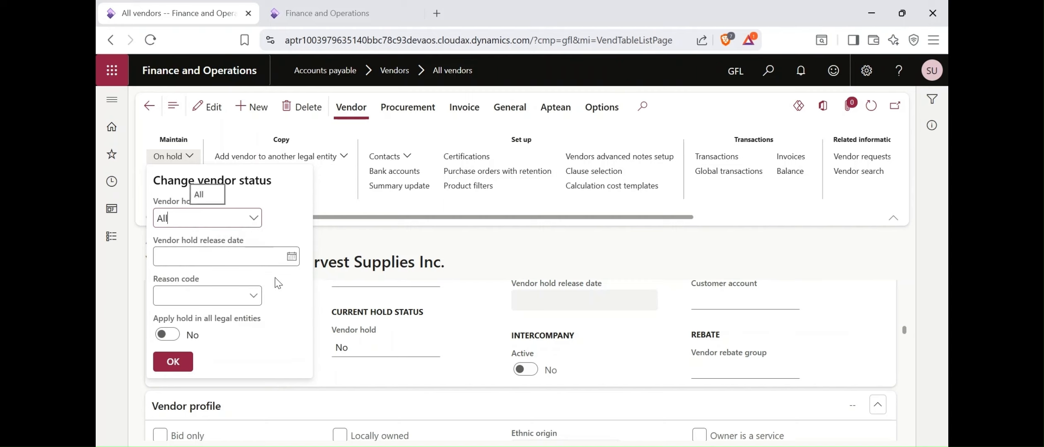
click(254, 297)
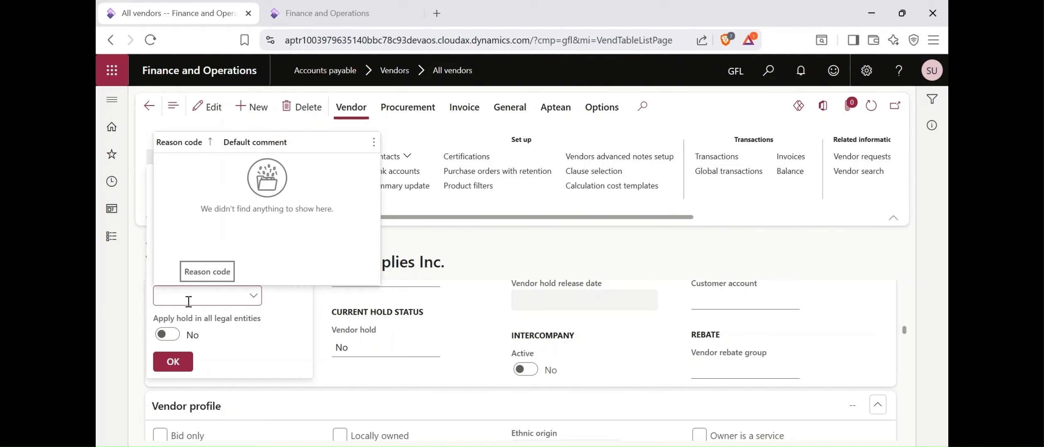
click(271, 357)
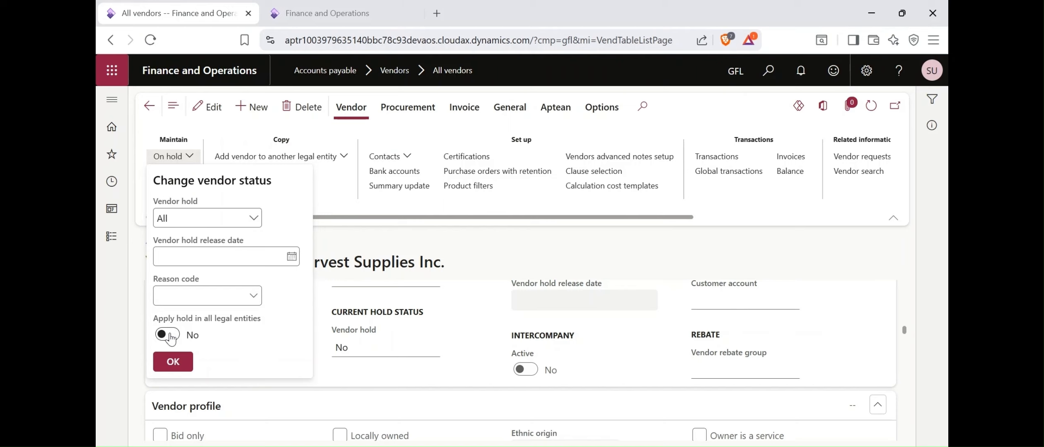
click(713, 373)
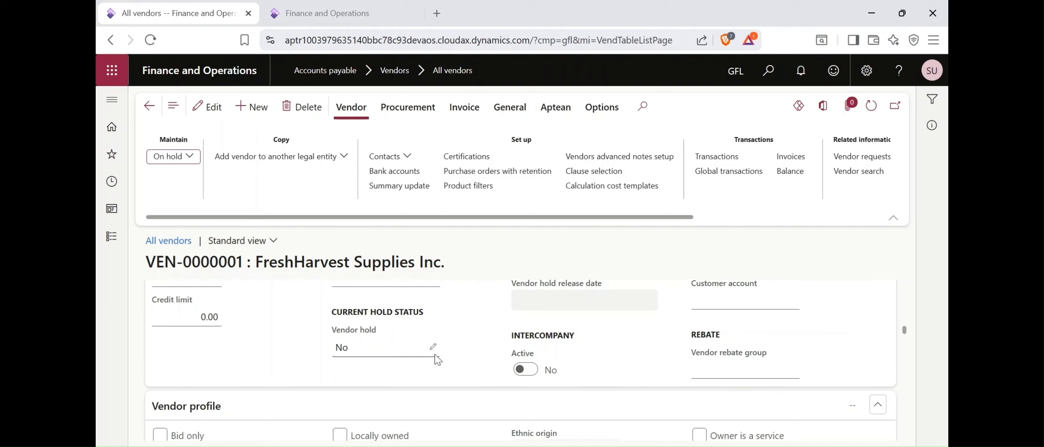
Examine the vendor's profile, purchasing demographics, and invoice and delivery details
scroll(434, 354, down, 2)
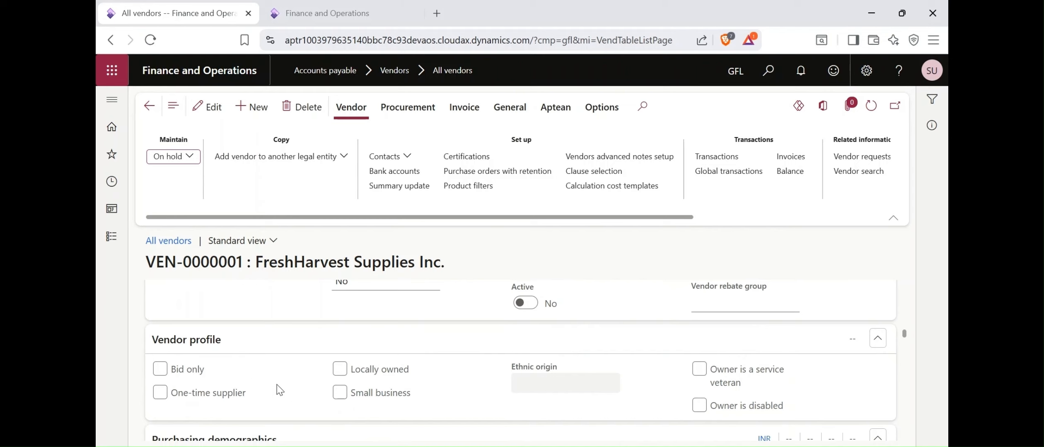
scroll(280, 391, down, 3)
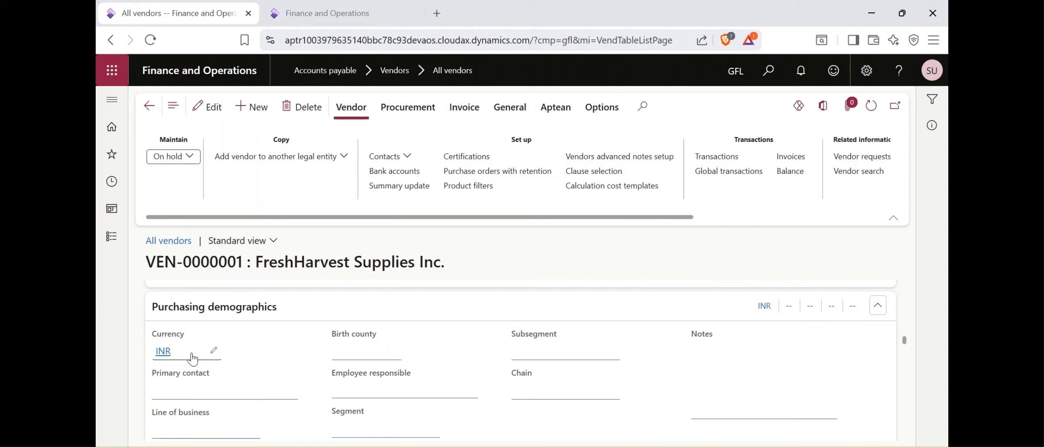
mouse_move(192, 364)
scroll(595, 385, down, 2)
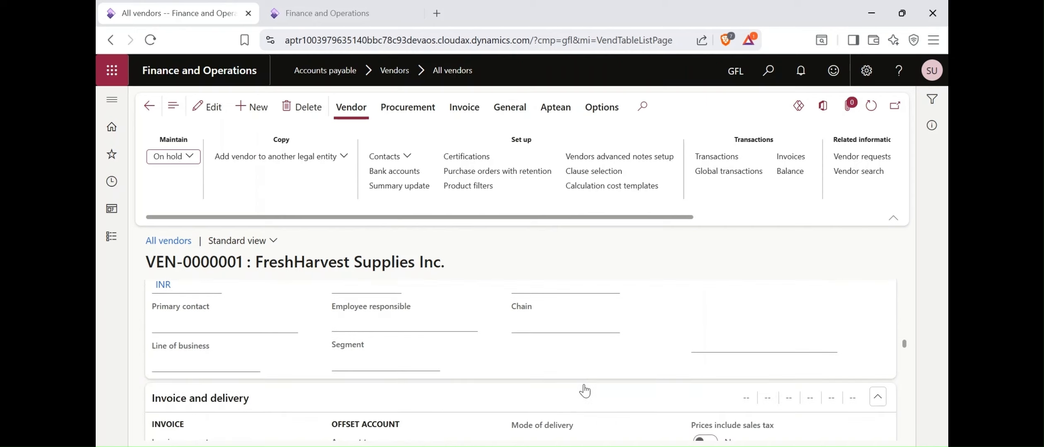
scroll(503, 365, up, 2)
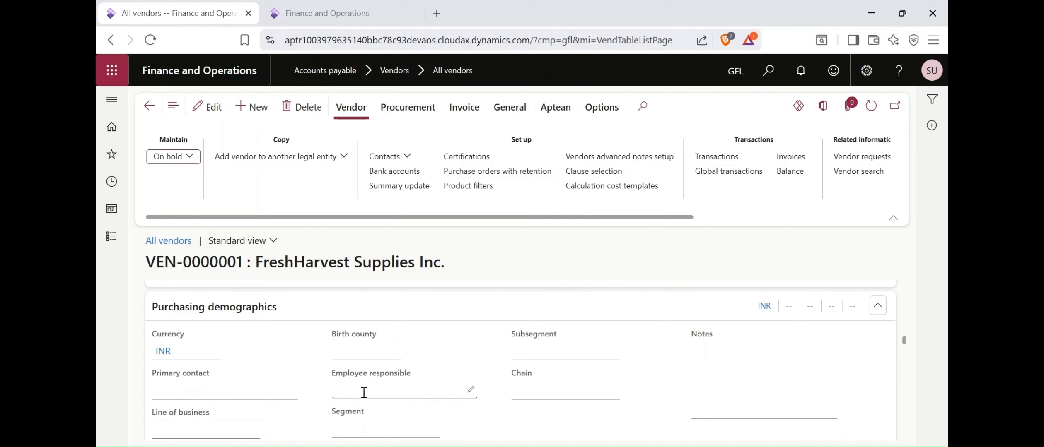
scroll(363, 393, down, 3)
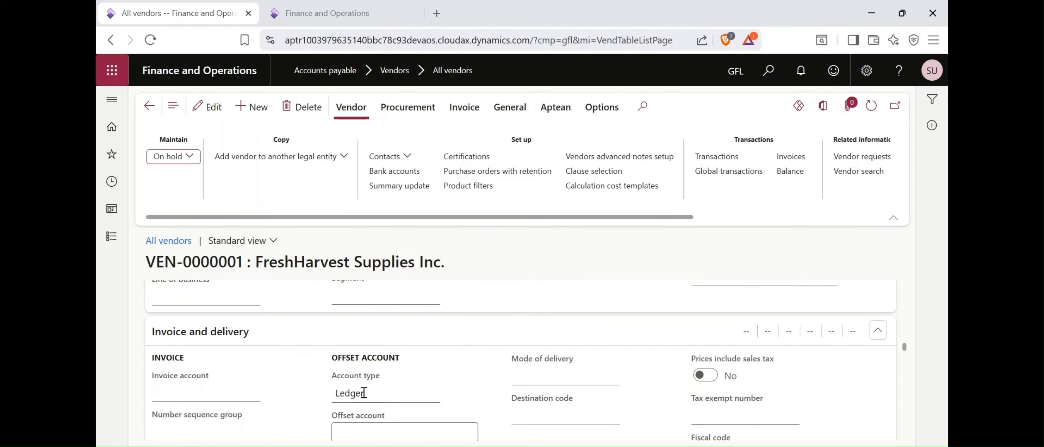
scroll(364, 393, down, 2)
scroll(364, 393, up, 2)
scroll(364, 393, down, 2)
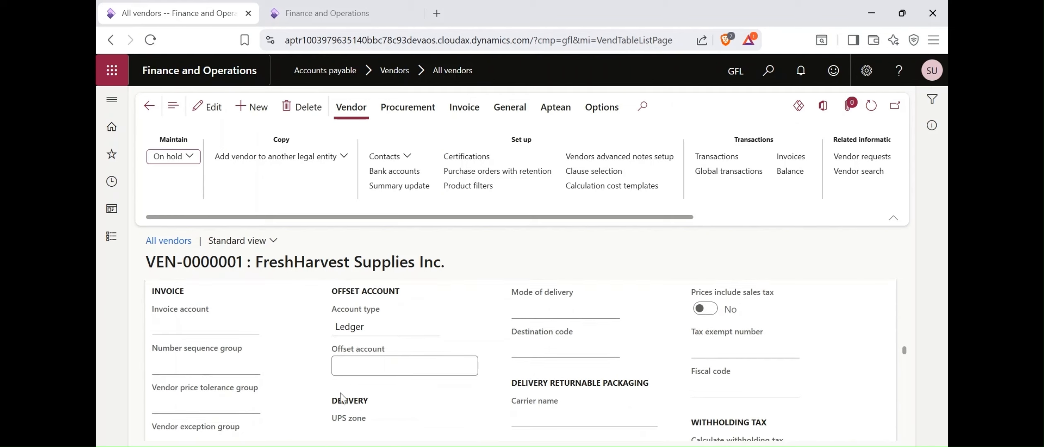
Make the vendor record editable and examine the choices for its invoice account and number sequence group
click(201, 321)
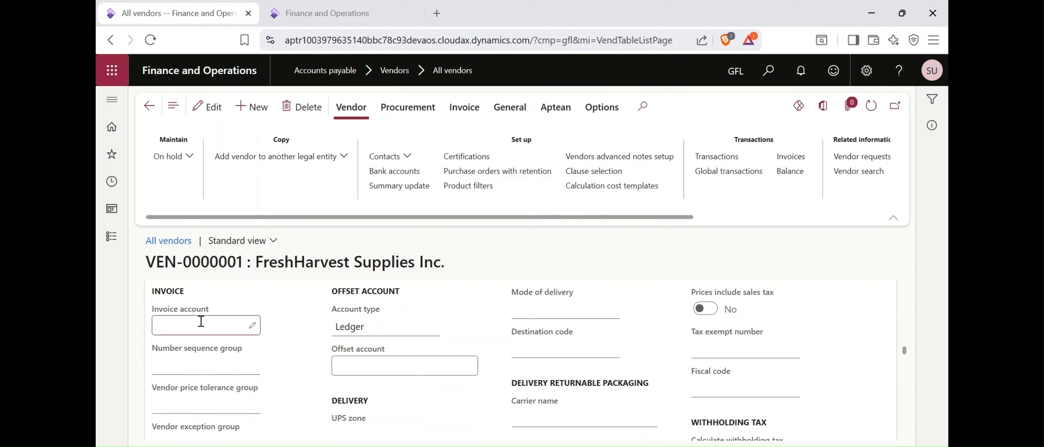
click(250, 331)
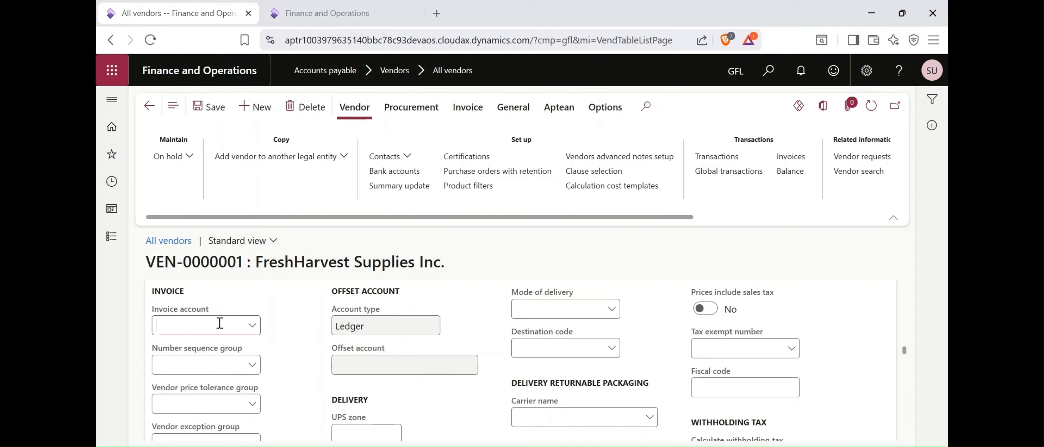
click(251, 326)
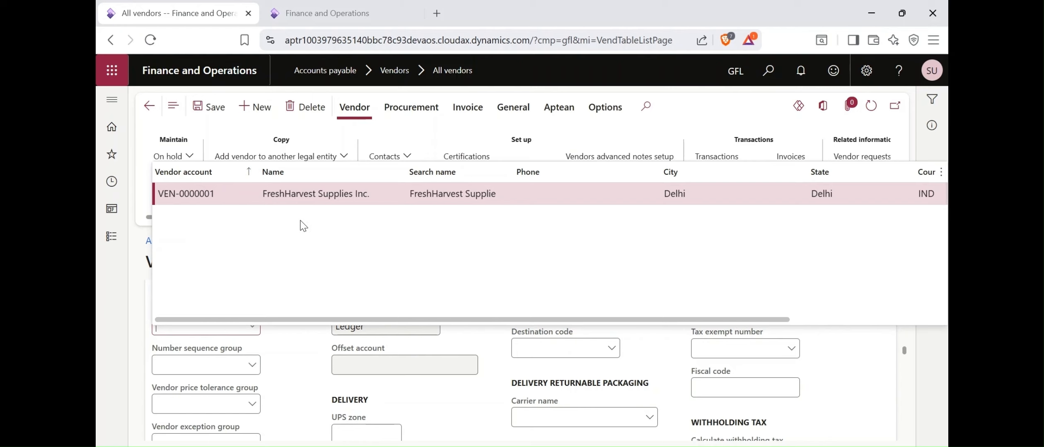
click(265, 340)
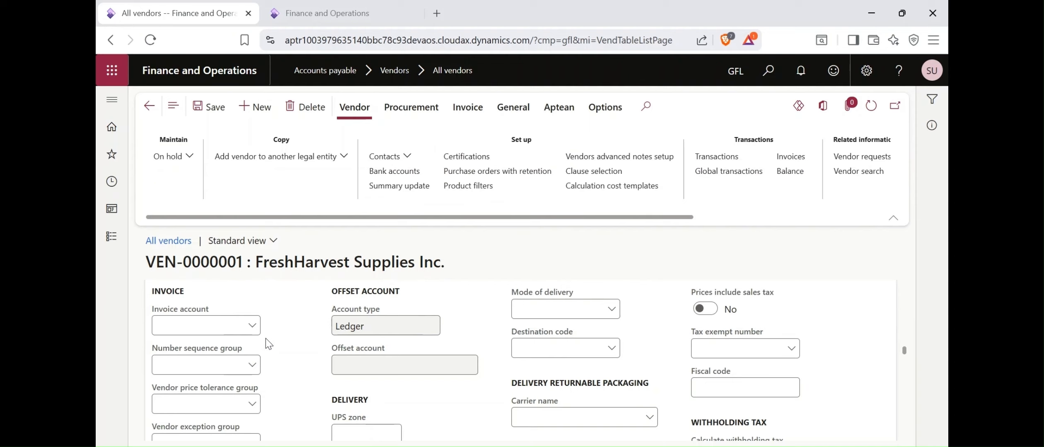
click(239, 370)
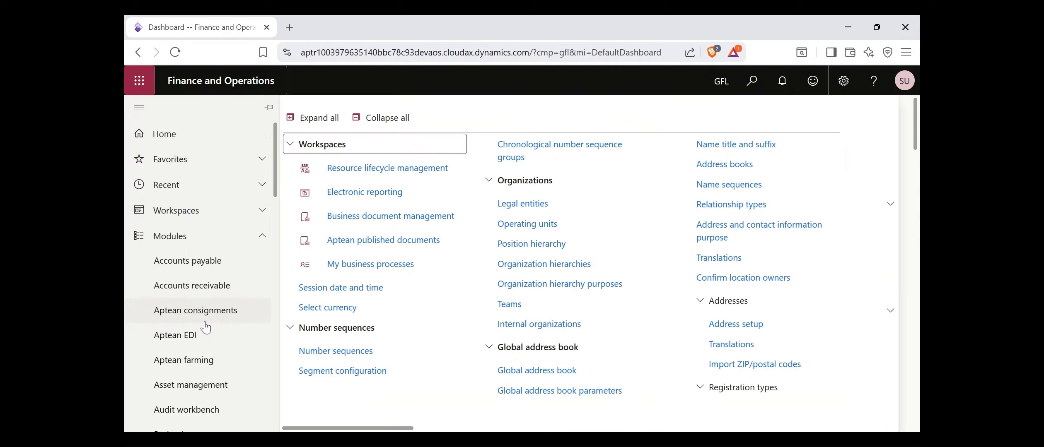
Open the Global address book from the Organization administration module
scroll(203, 321, down, 5)
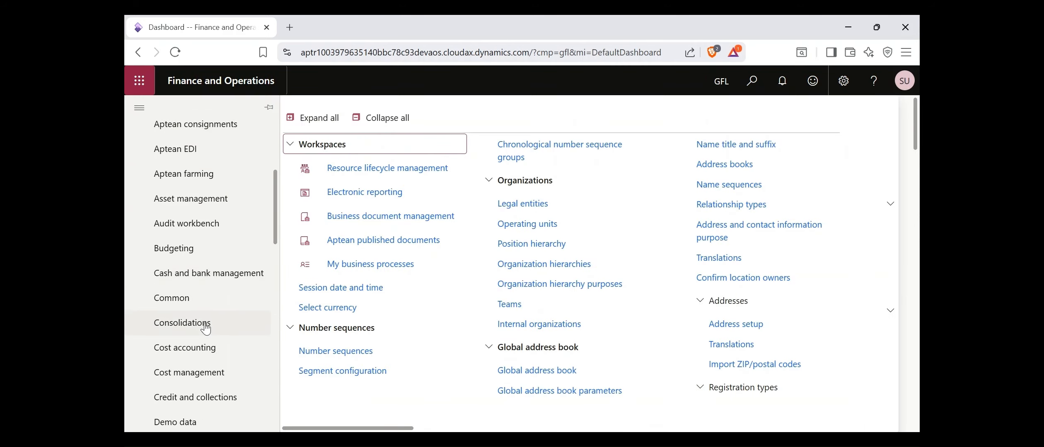
scroll(206, 329, down, 6)
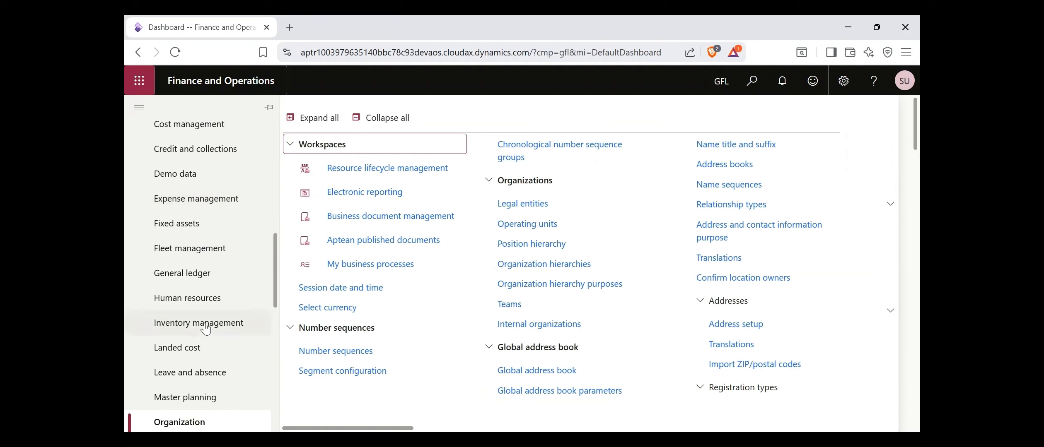
scroll(206, 330, down, 3)
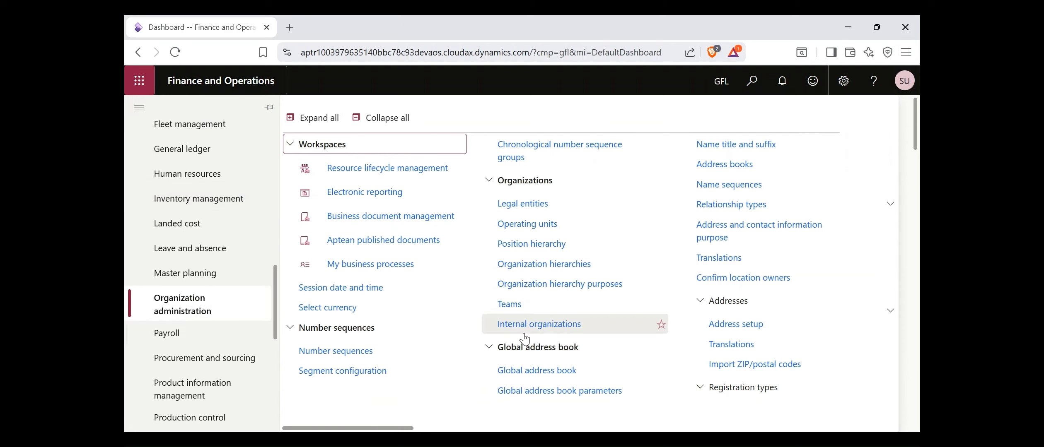
click(532, 374)
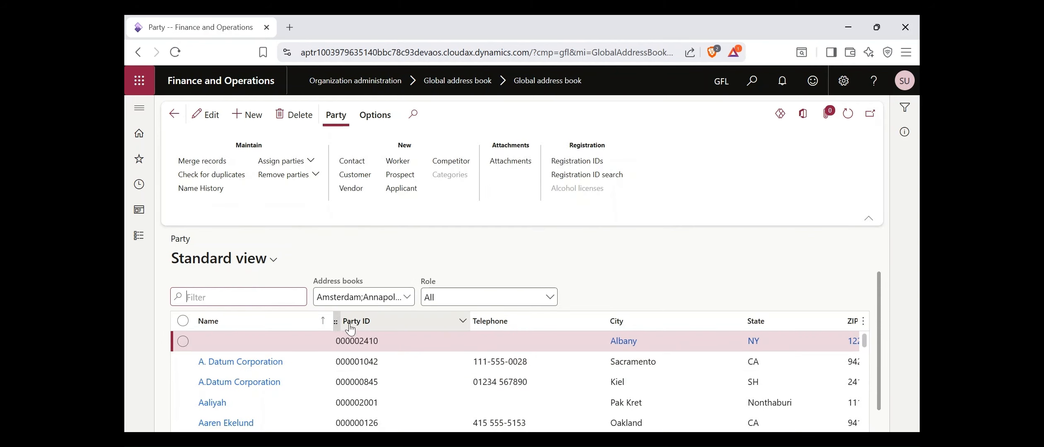
Create a new party record of type Organization with the name XYZ_ Co Ltd
click(257, 118)
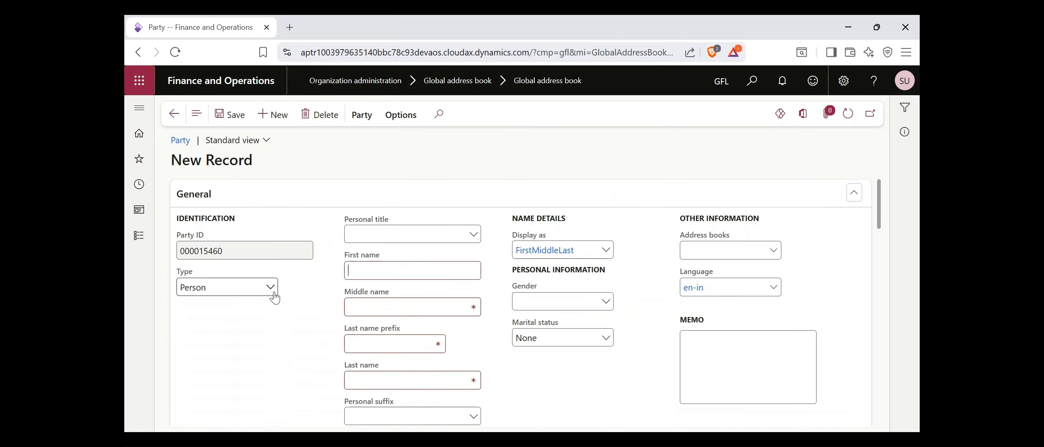
click(273, 293)
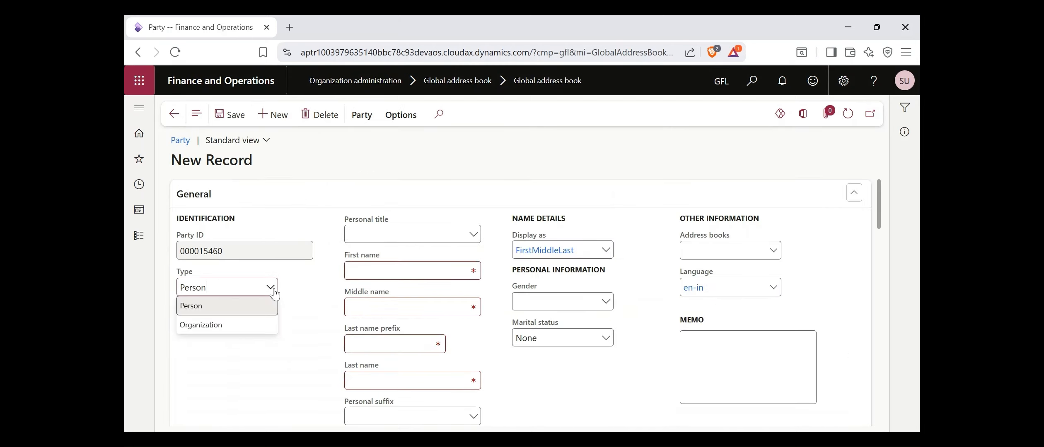
click(218, 326)
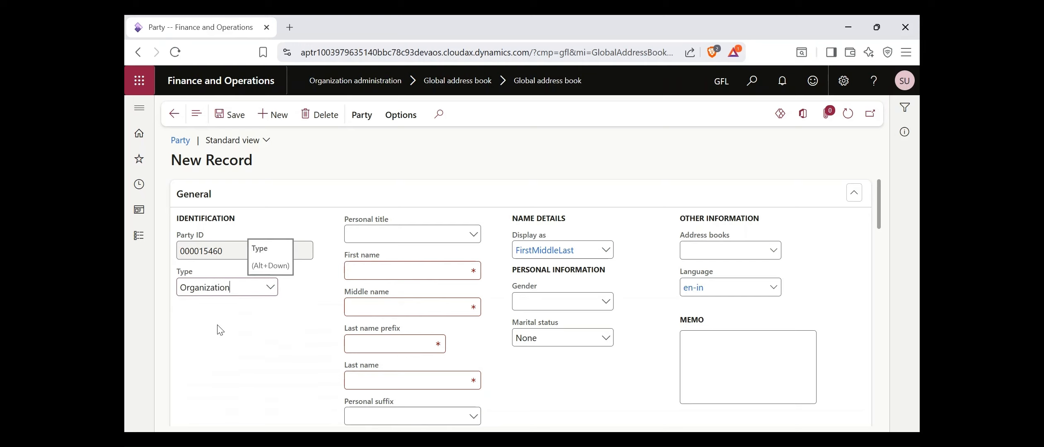
click(384, 241)
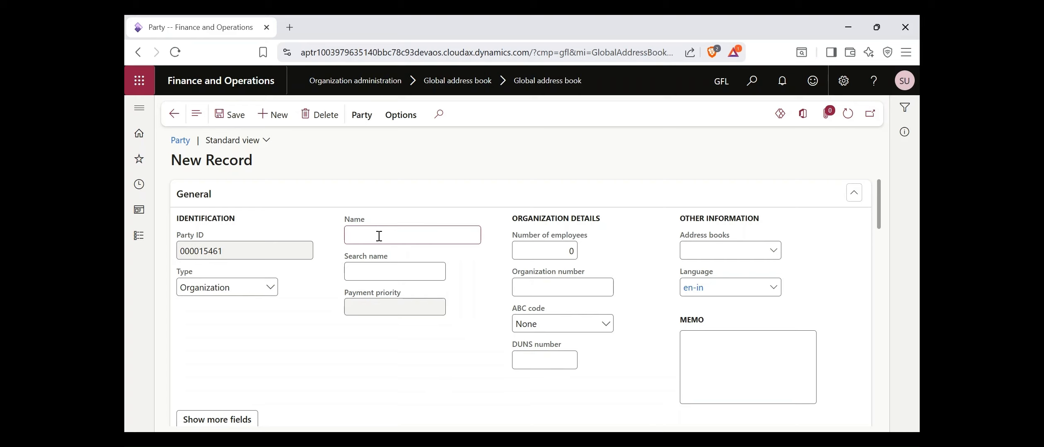
text(XYZ_ Co Ltd)
key(Tab)
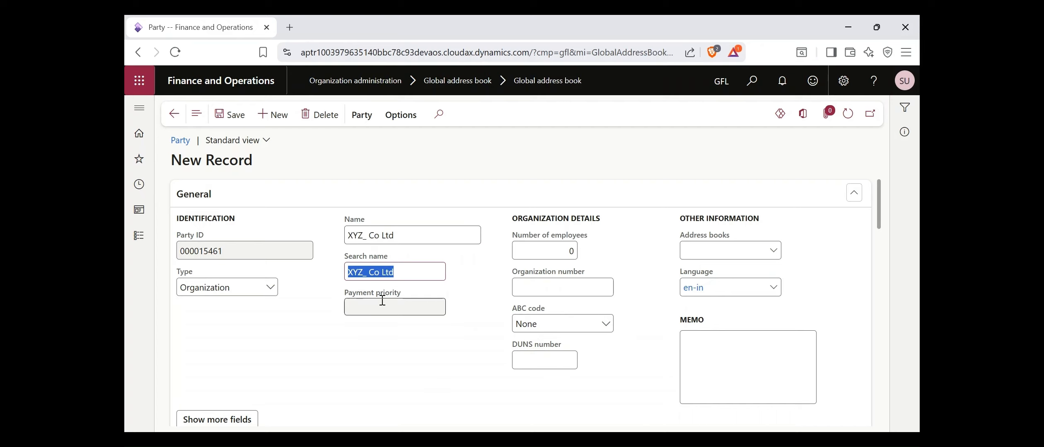
Add a Business address named XYZ Co Ltd to the party, using a Delhi ZIP/postal code from the lookup
scroll(382, 298, down, 5)
scroll(383, 300, up, 5)
scroll(414, 361, down, 3)
scroll(415, 361, down, 5)
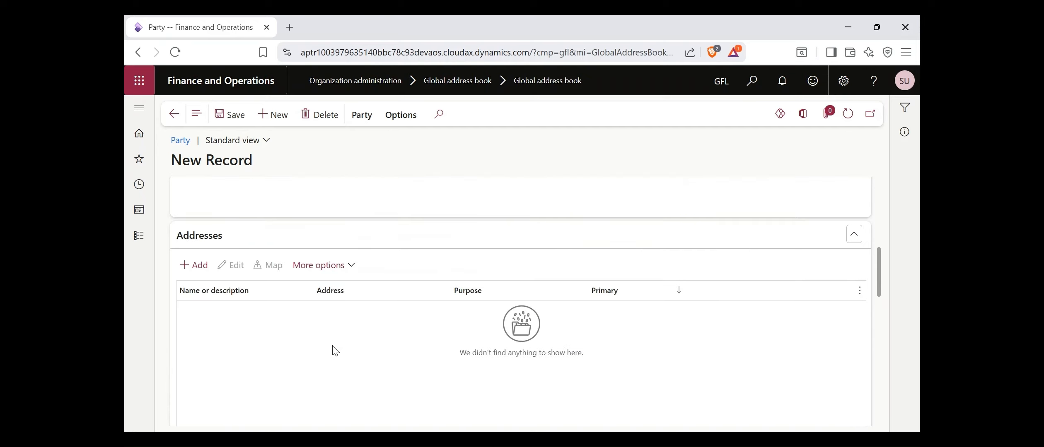
click(204, 272)
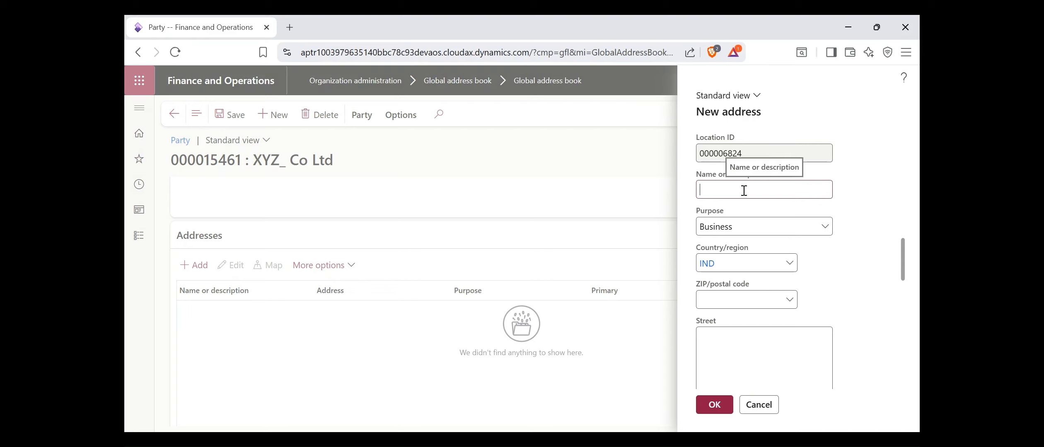
text(XYZ Co Ltd)
key(Tab)
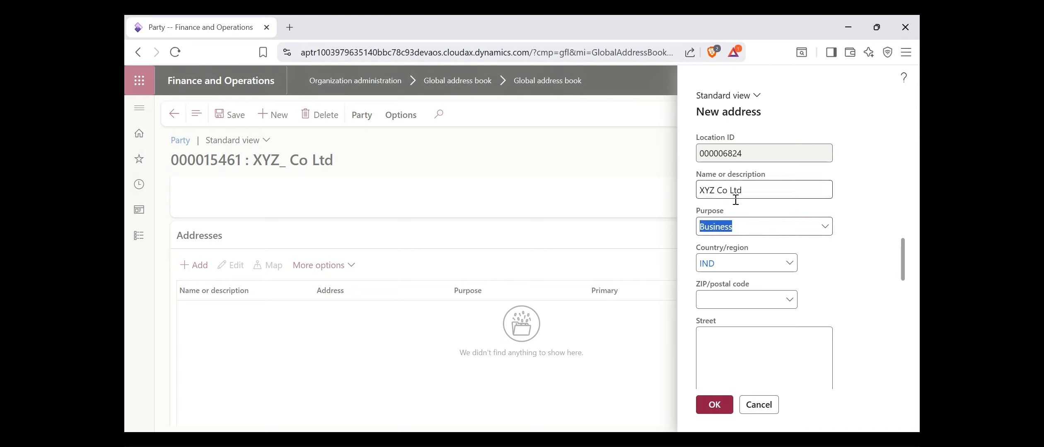
click(762, 304)
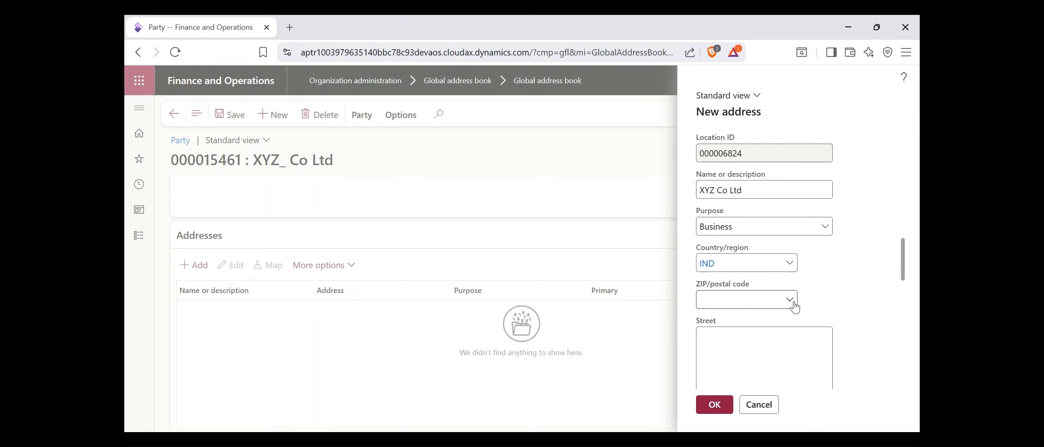
click(792, 301)
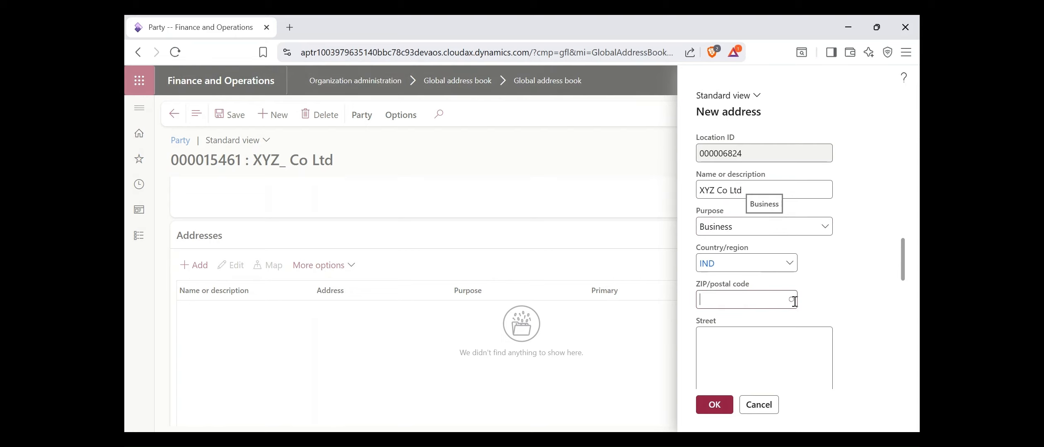
click(421, 157)
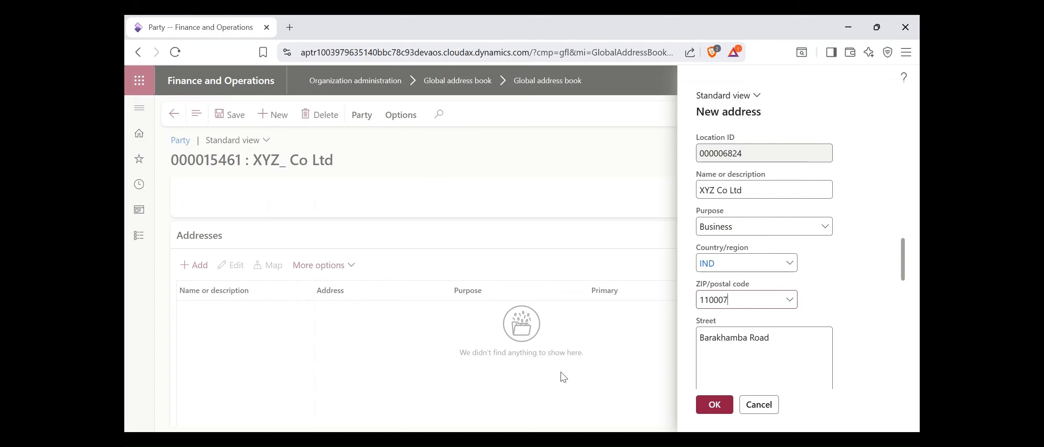
click(716, 406)
Check the party's relationships and roles, and save the party record
scroll(437, 356, down, 5)
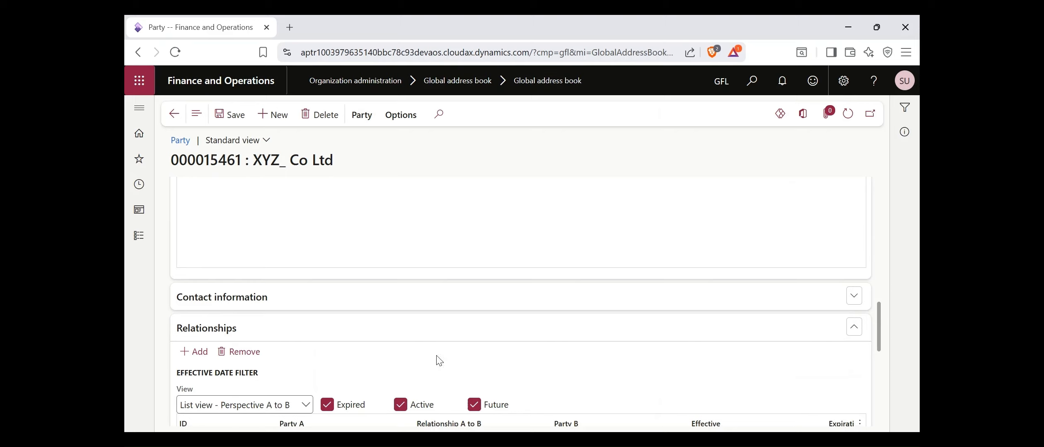
scroll(440, 361, down, 3)
scroll(437, 359, down, 5)
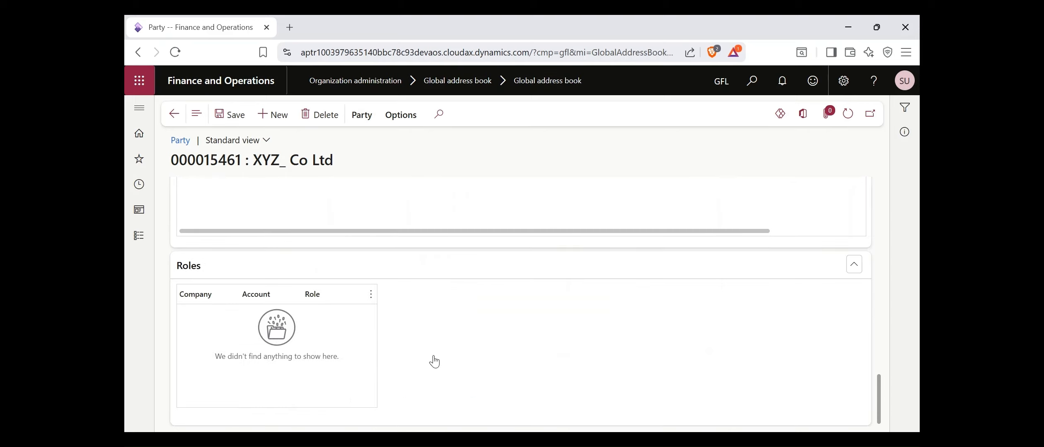
scroll(518, 357, up, 10)
scroll(521, 358, up, 5)
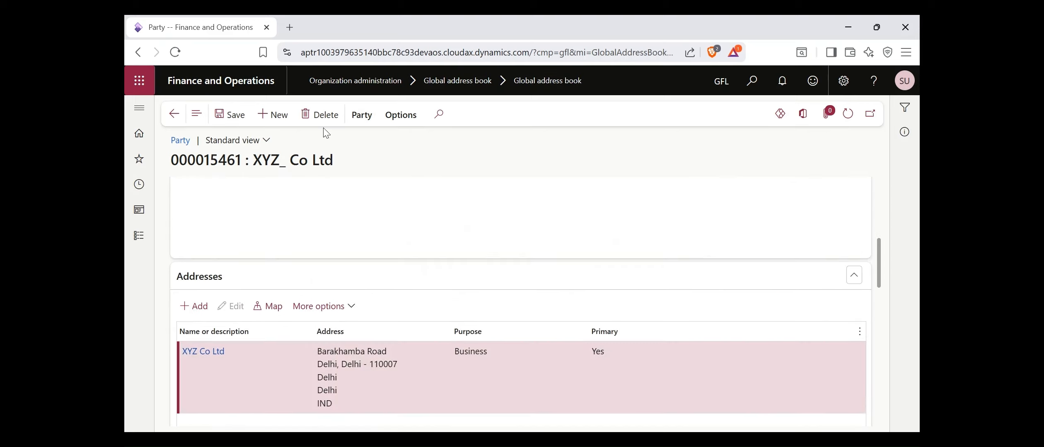
click(230, 117)
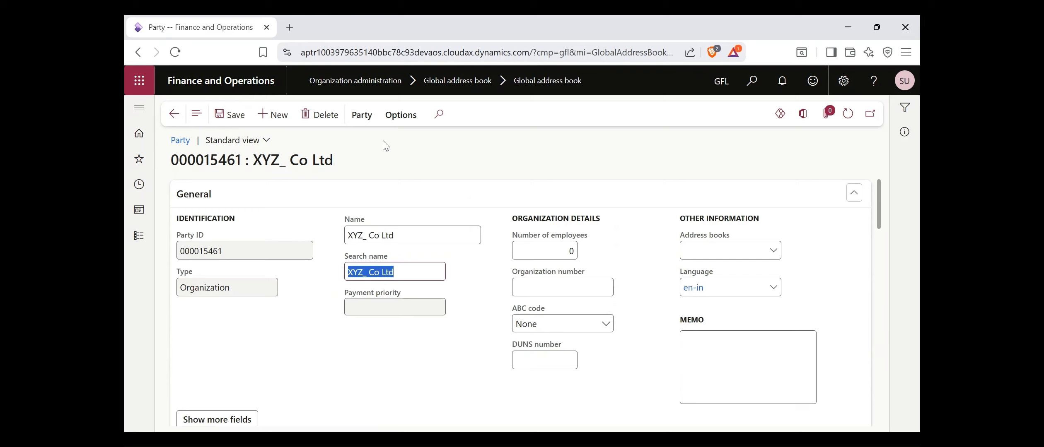
Create a new vendor record from the XYZ_ Co Ltd party
click(362, 116)
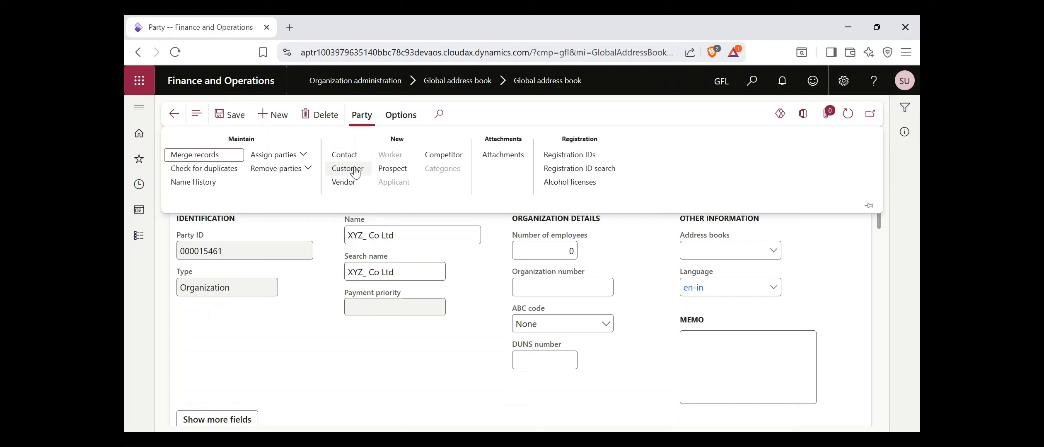
click(355, 189)
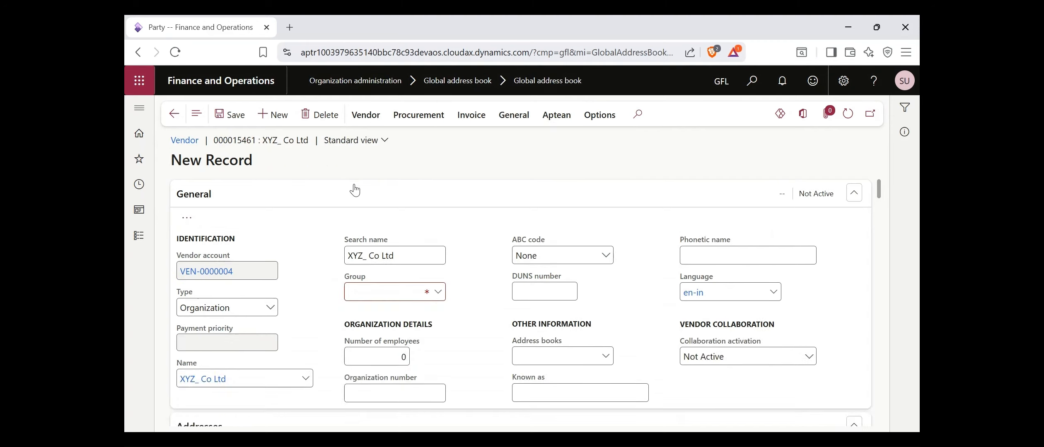
scroll(446, 349, down, 6)
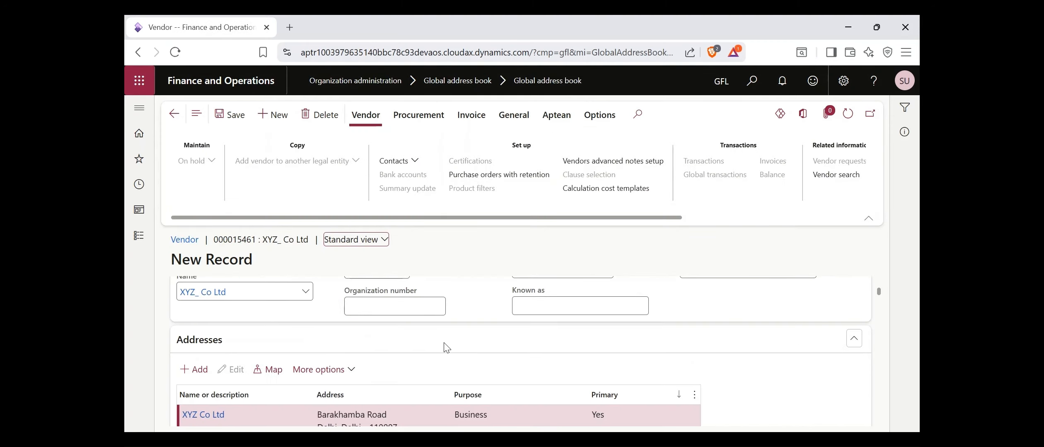
scroll(415, 346, up, 3)
scroll(415, 346, up, 2)
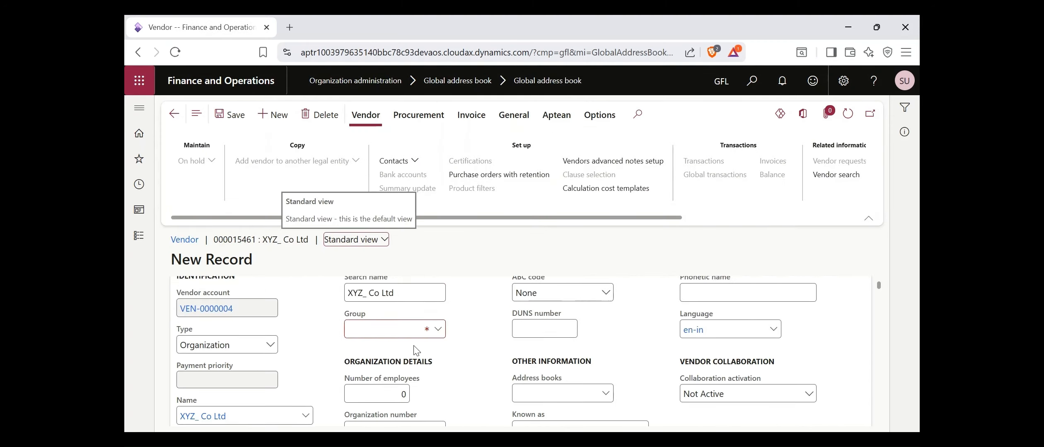
Assign the packaging vendor group PKG_SUPP to the new XYZ_ Co Ltd vendor and save the record
click(441, 334)
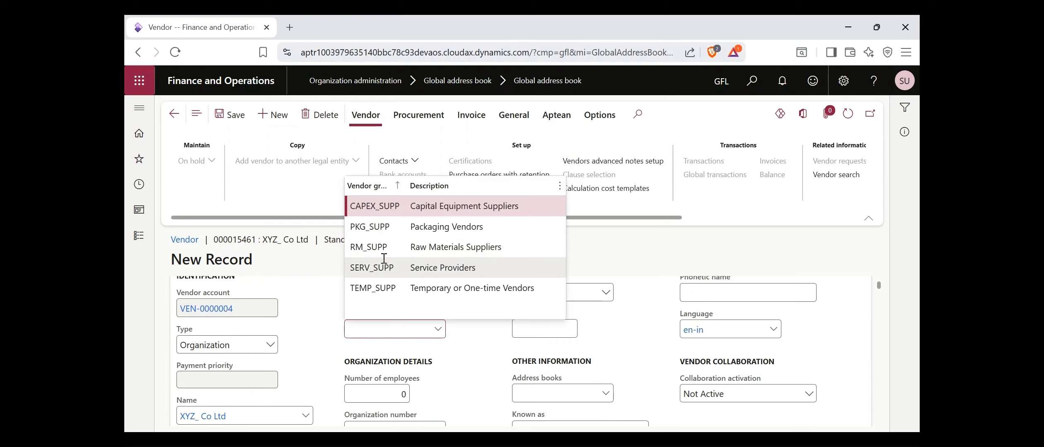
click(619, 276)
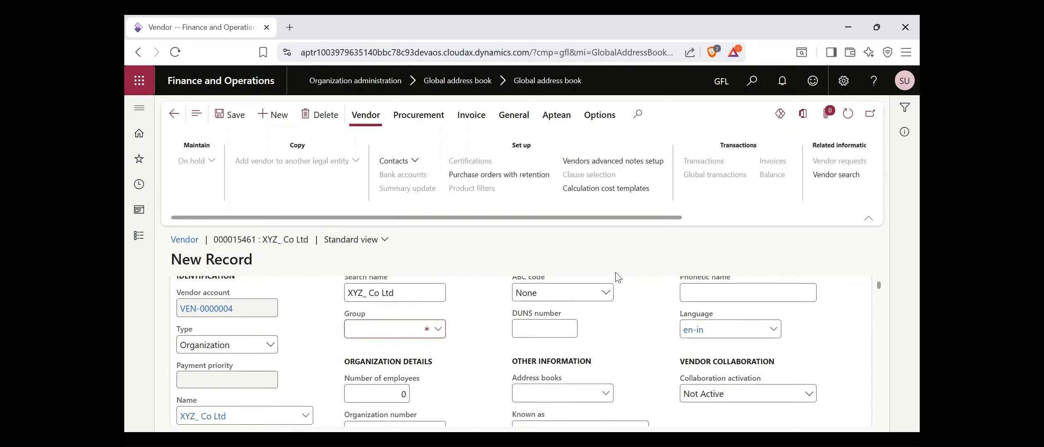
click(438, 334)
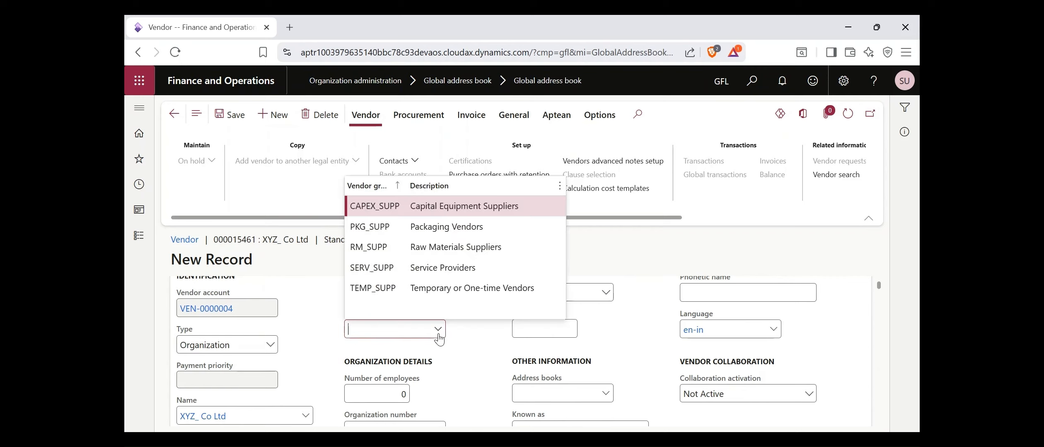
click(381, 227)
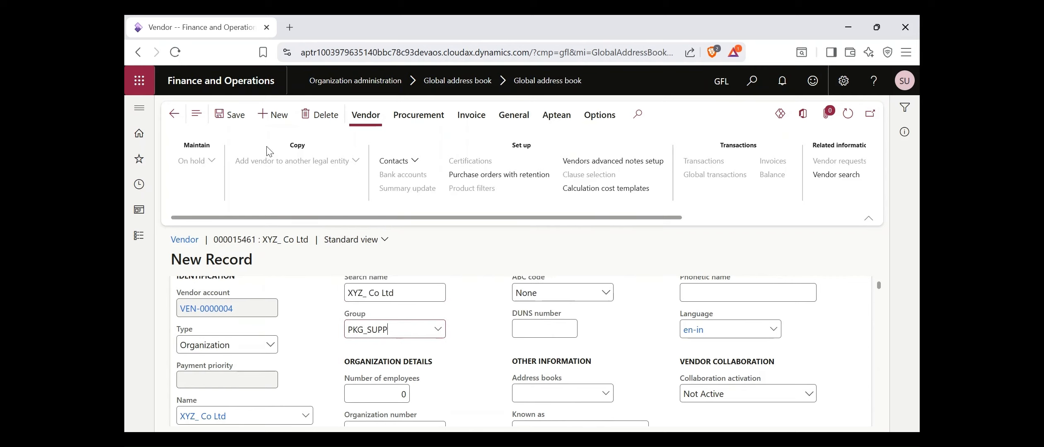
click(235, 116)
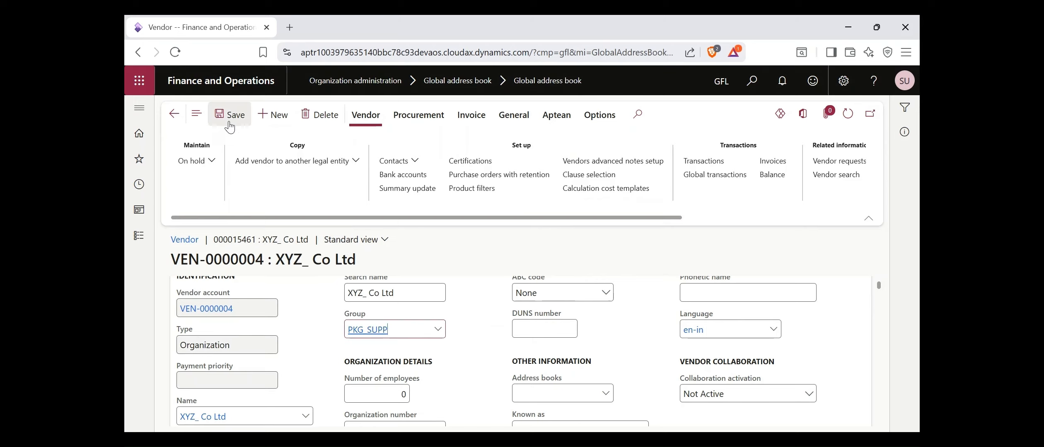
Return to the XYZ_ Co Ltd party record, examine its roles, and go back to the party list
click(175, 117)
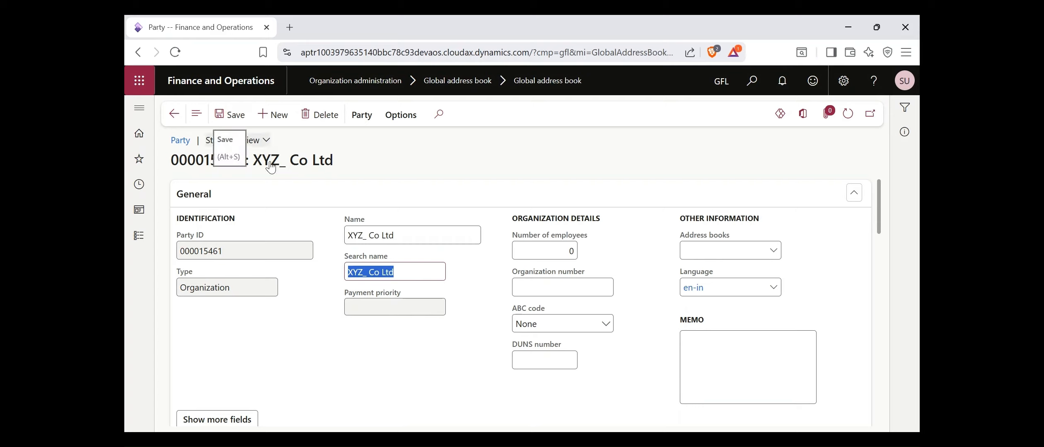
scroll(315, 322, down, 15)
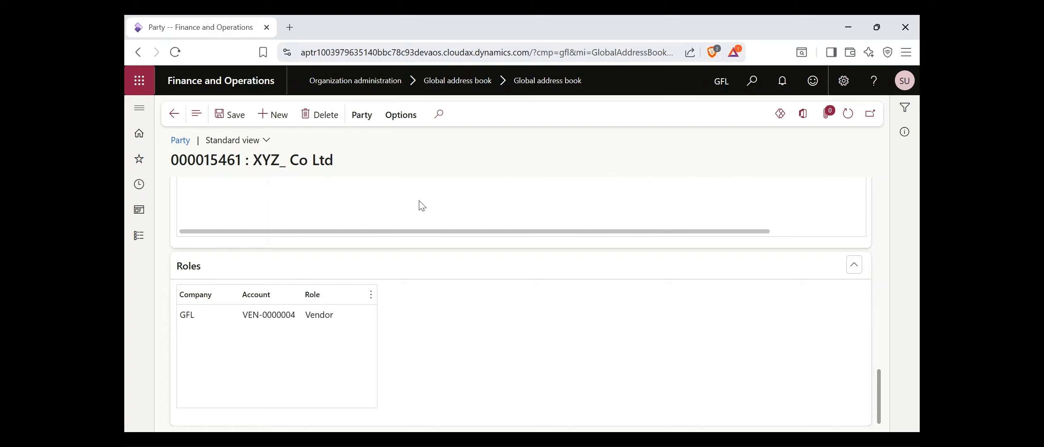
scroll(422, 206, up, 15)
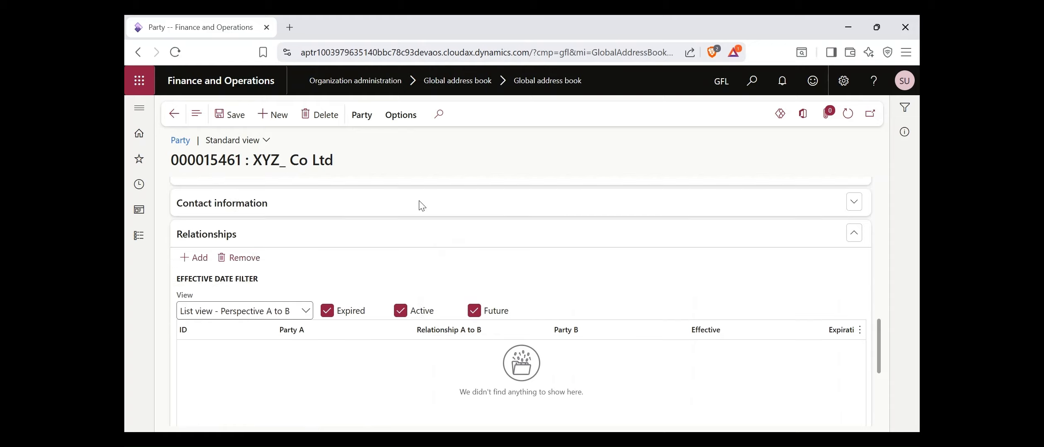
scroll(422, 206, up, 5)
click(174, 114)
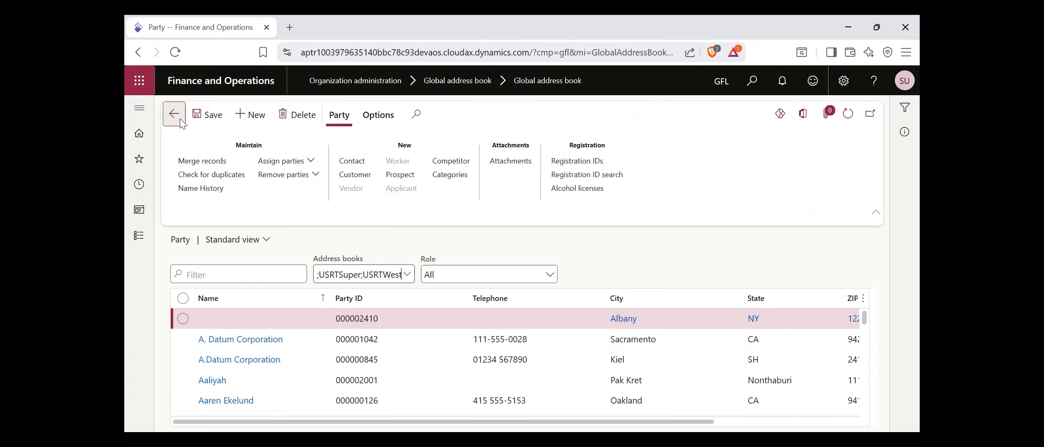
Open the list of all vendors in Accounts payable and select the second FreshHarvest Supplies Inc entry
click(143, 240)
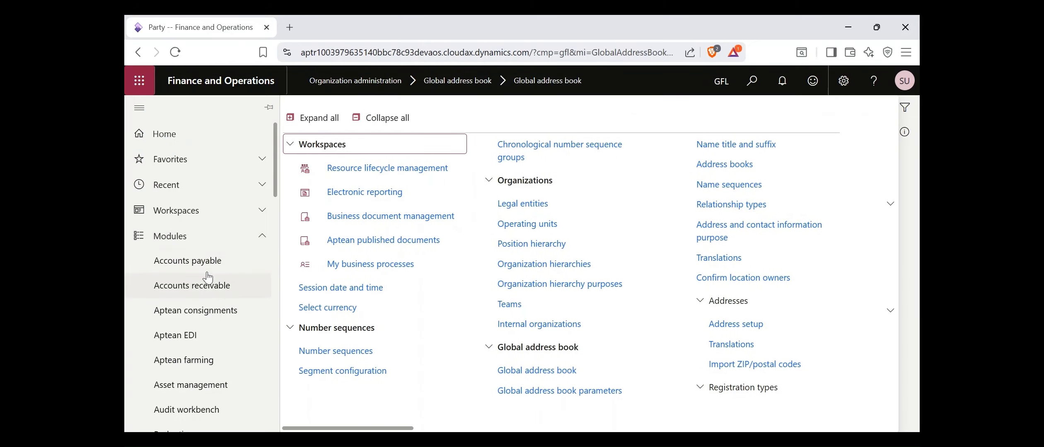
click(199, 262)
click(321, 191)
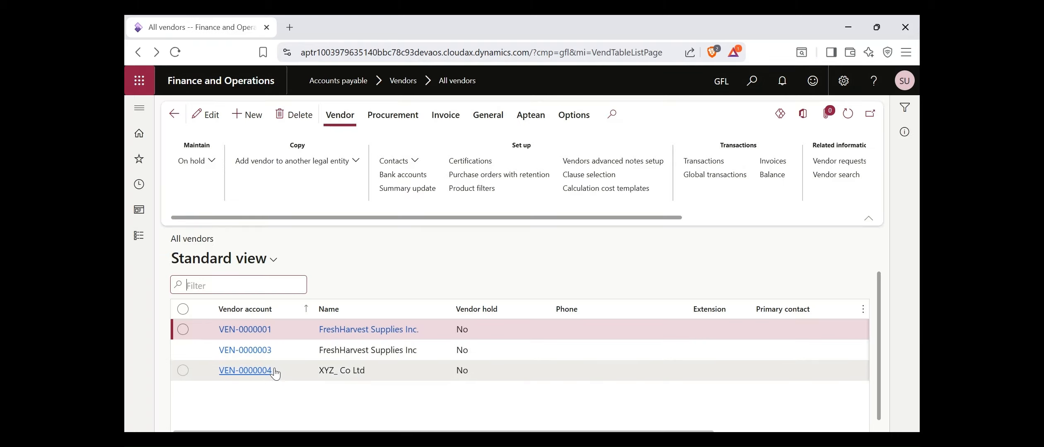
click(261, 355)
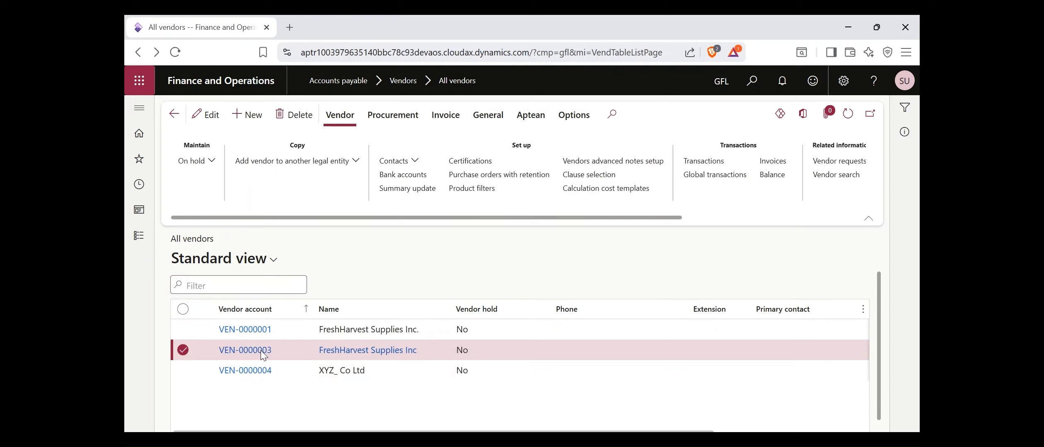
Change the party association of the second FreshHarvest Supplies Inc vendor to the first named Person-type party and accept the change
click(263, 352)
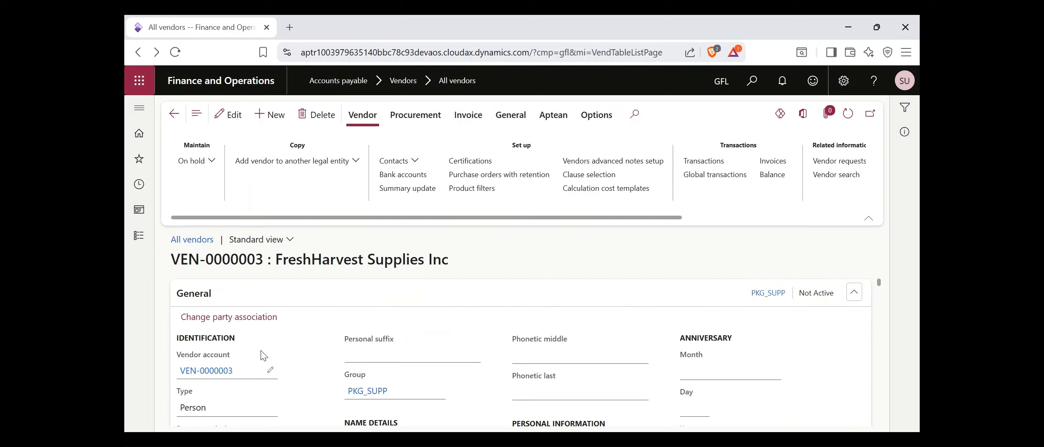
click(239, 316)
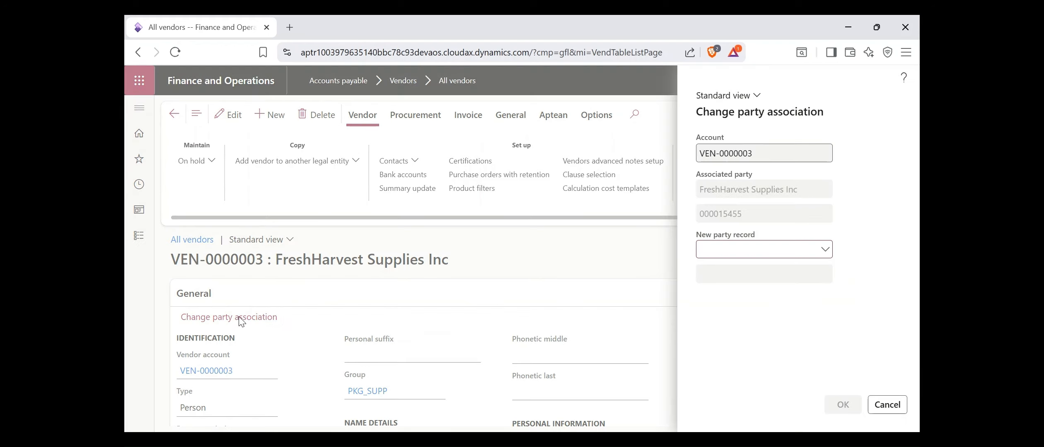
click(826, 253)
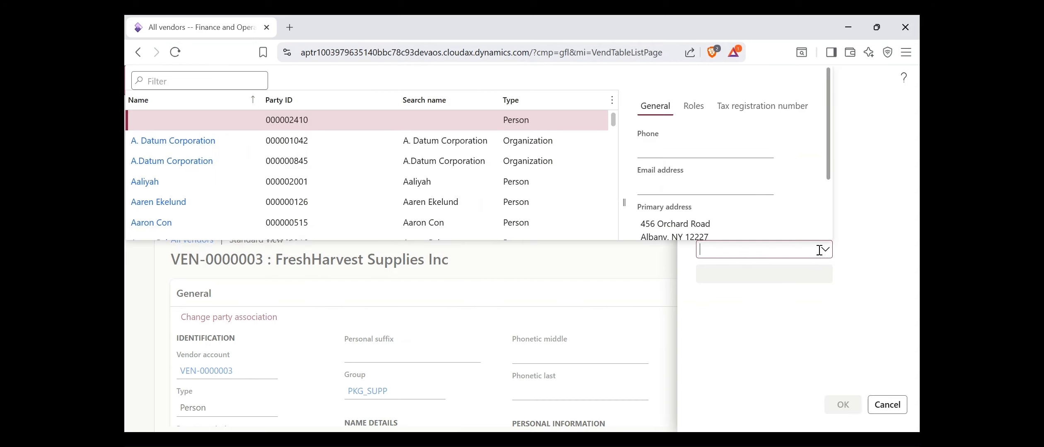
click(314, 182)
scroll(764, 174, down, 2)
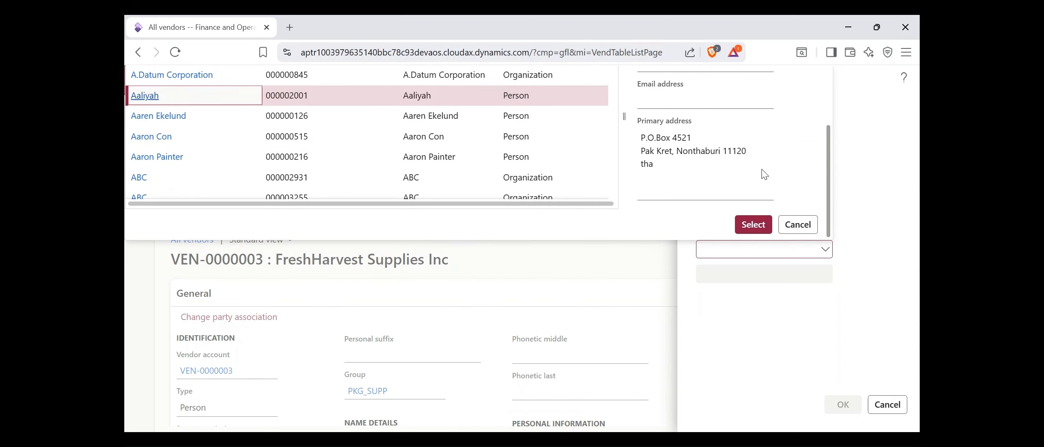
click(755, 225)
click(853, 411)
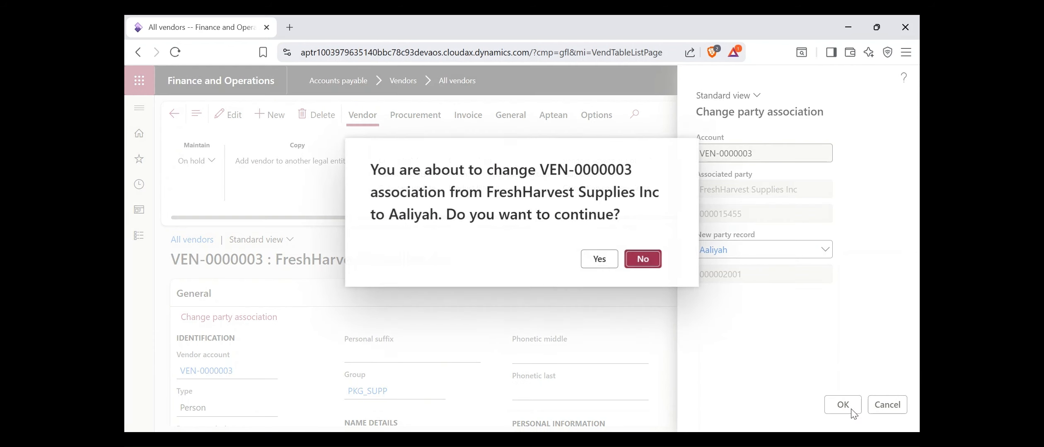
click(600, 263)
scroll(361, 330, down, 3)
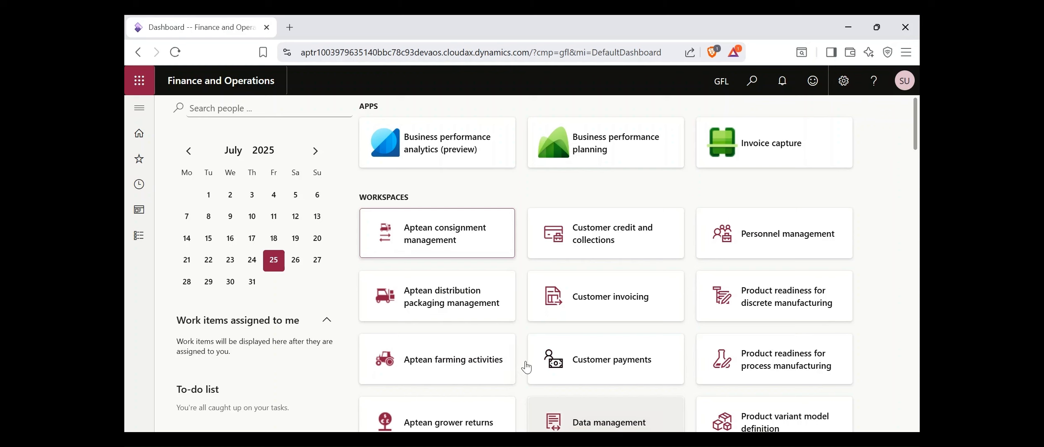
Create a new vendor posting profile in Accounts payable with RM as both its posting profile name and description
click(140, 244)
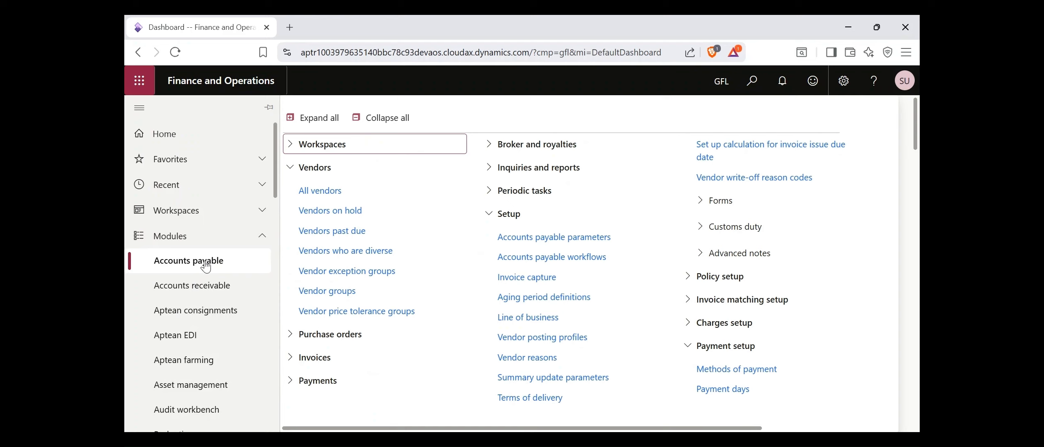
click(551, 339)
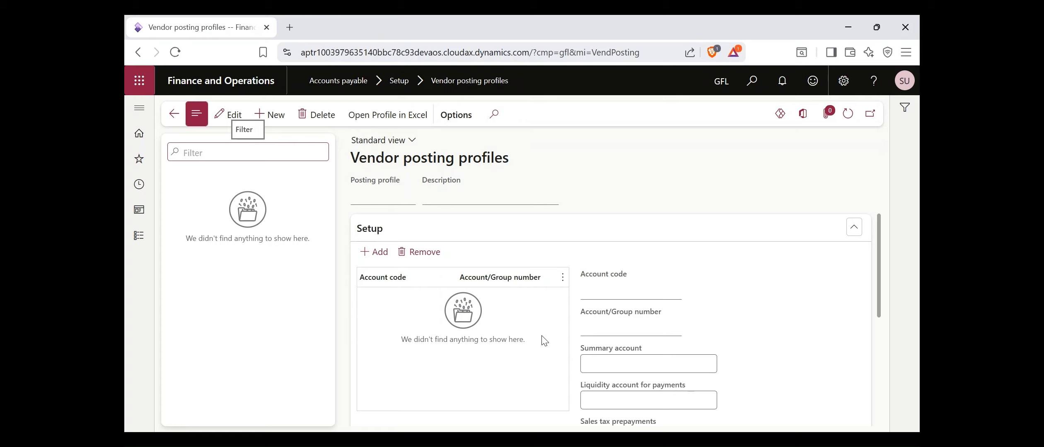
click(271, 119)
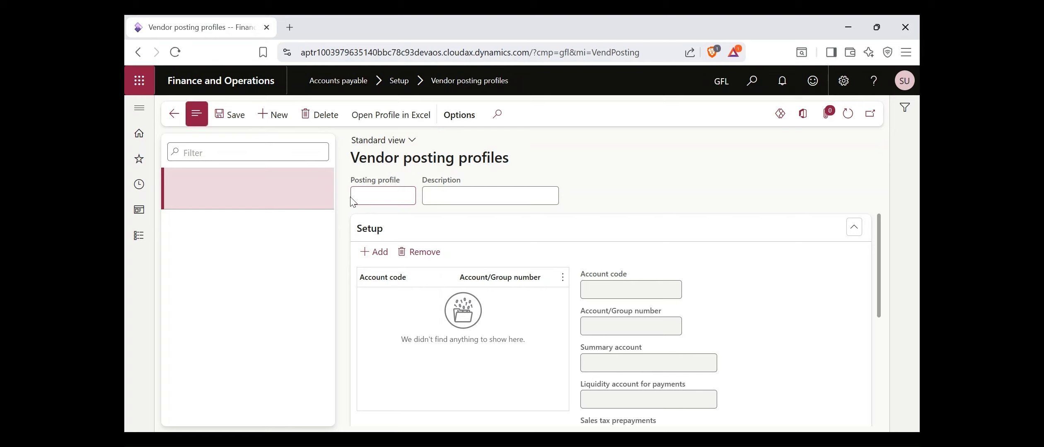
text(RM)
key(Tab)
text(RM)
key(Tab)
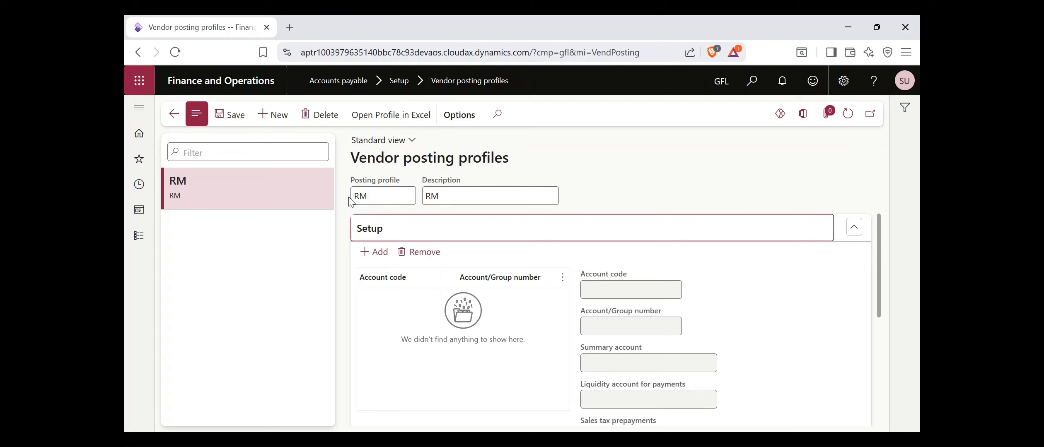
Add a setup line to the RM posting profile with account code Group and vendor group RM_SUPP
click(384, 258)
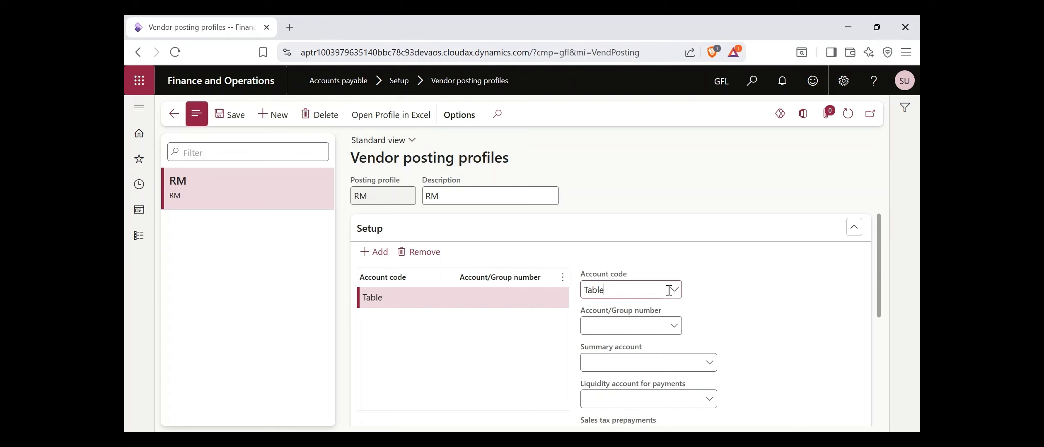
click(673, 290)
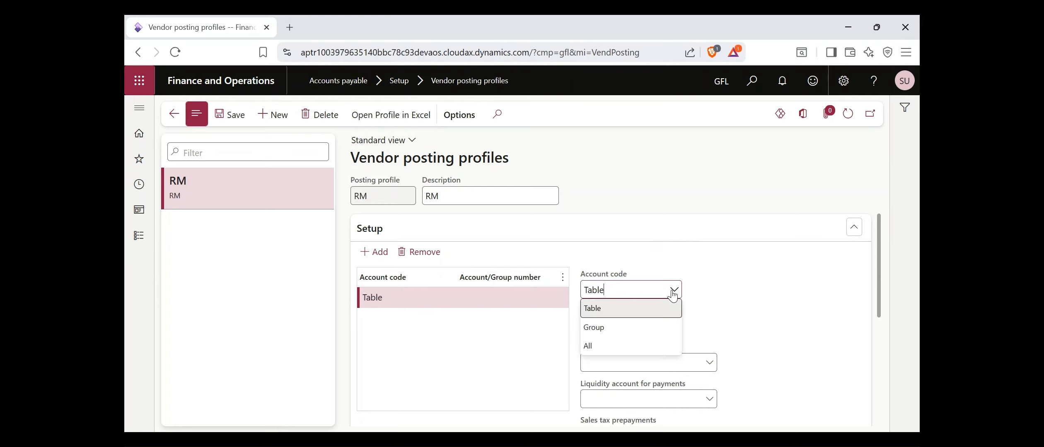
click(602, 333)
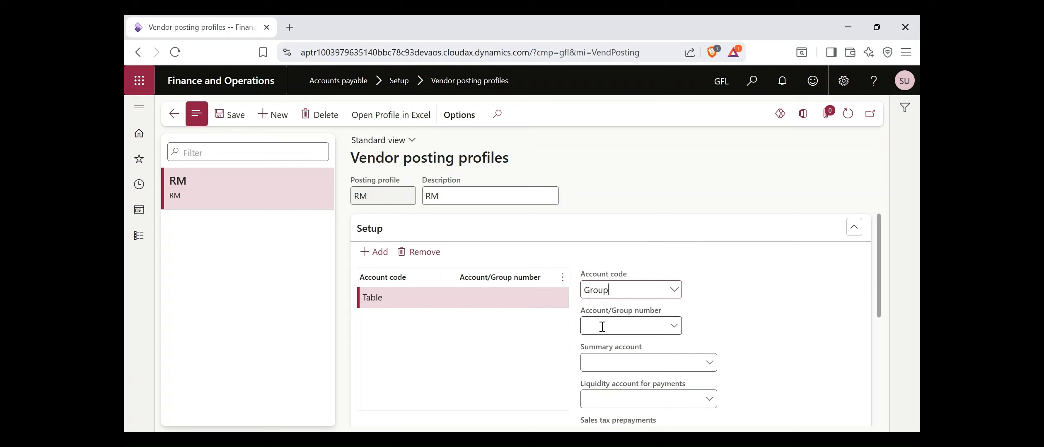
click(671, 327)
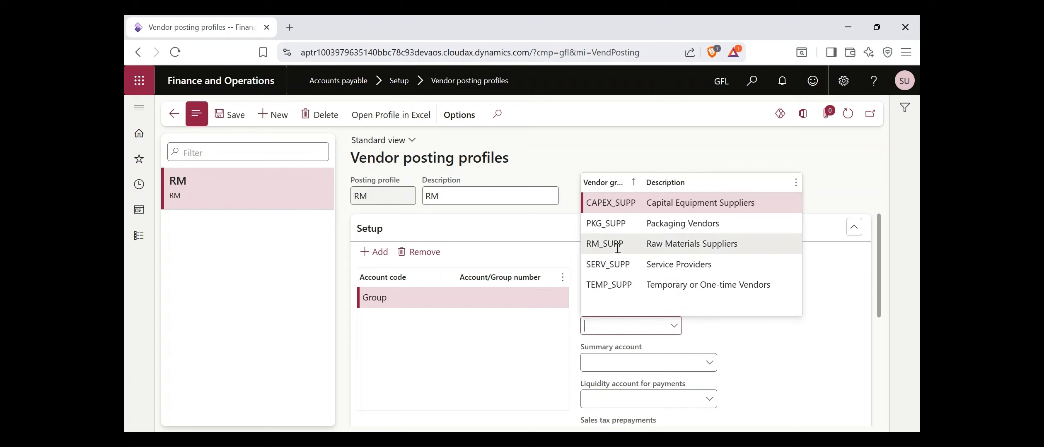
click(617, 248)
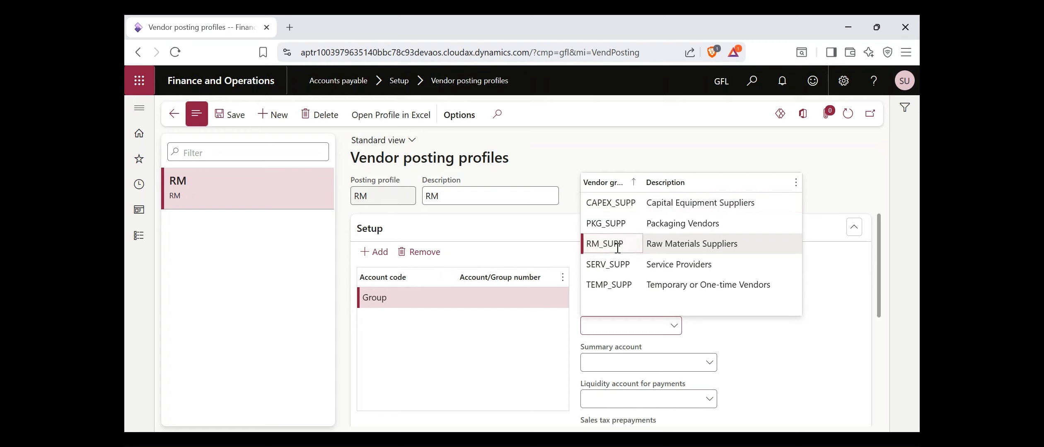
Set the summary account of the RM_SUPP setup line to 200000 Accounts Payable and save the posting profile
click(633, 361)
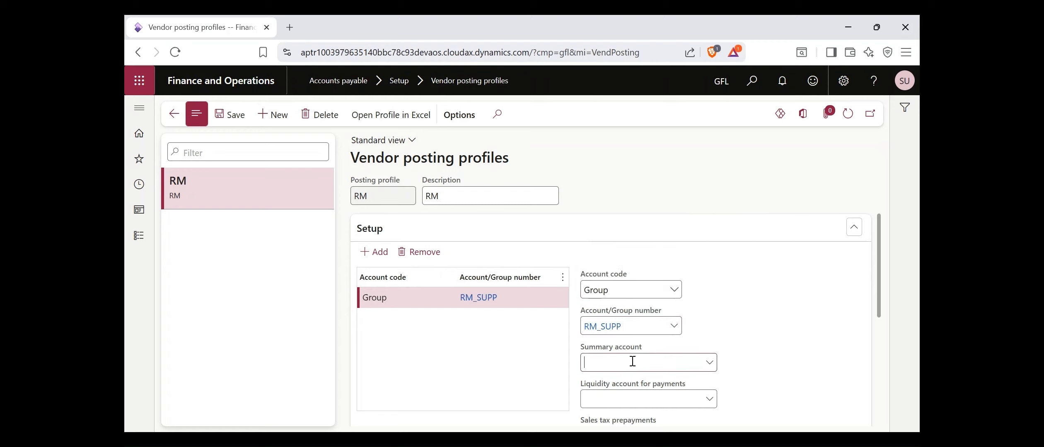
click(710, 364)
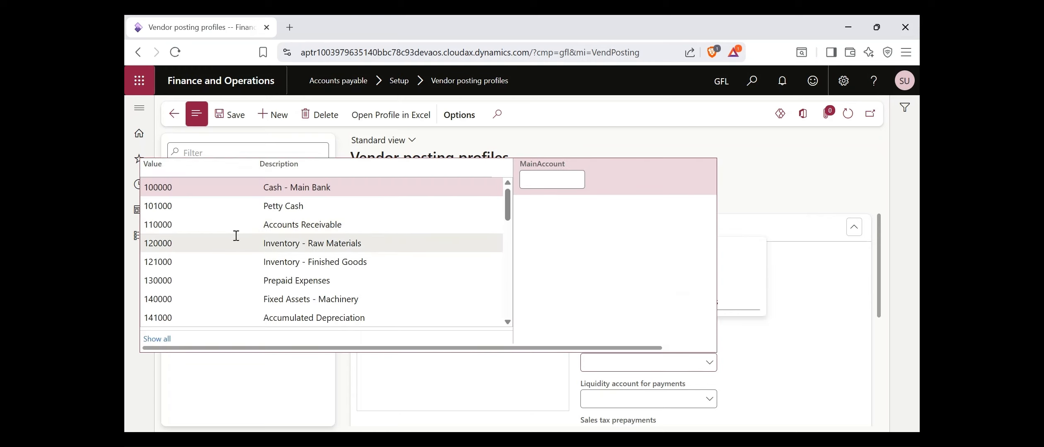
scroll(207, 265, down, 3)
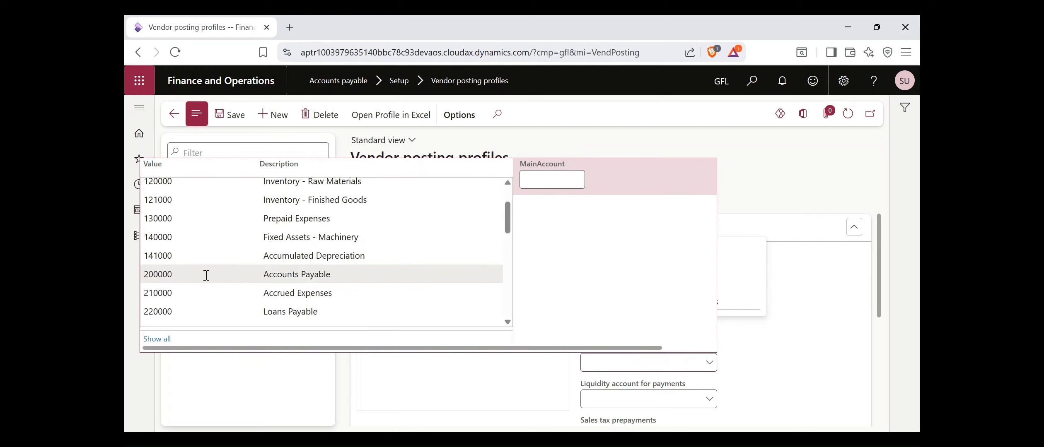
click(161, 275)
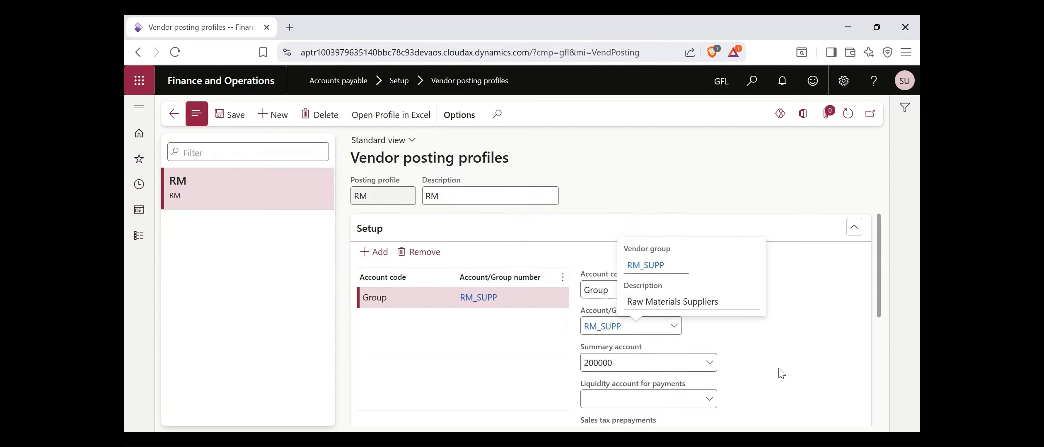
scroll(724, 371, down, 5)
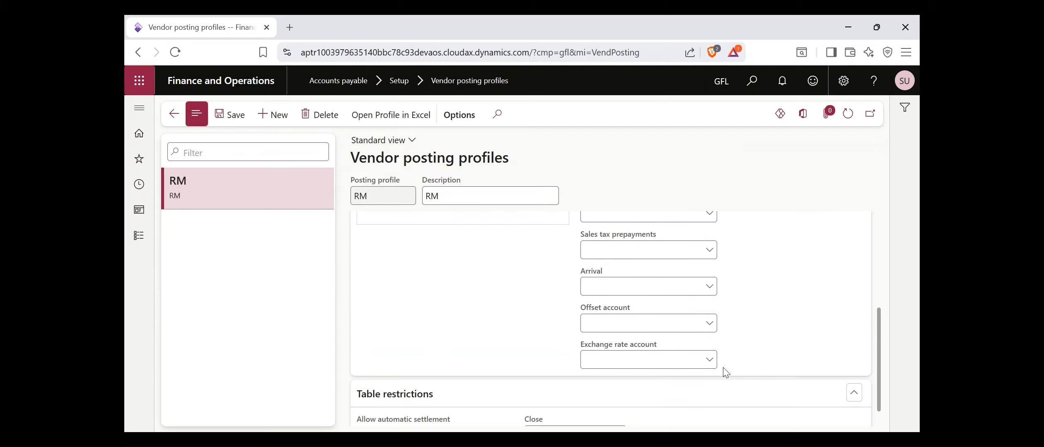
scroll(725, 372, down, 1)
scroll(724, 372, up, 5)
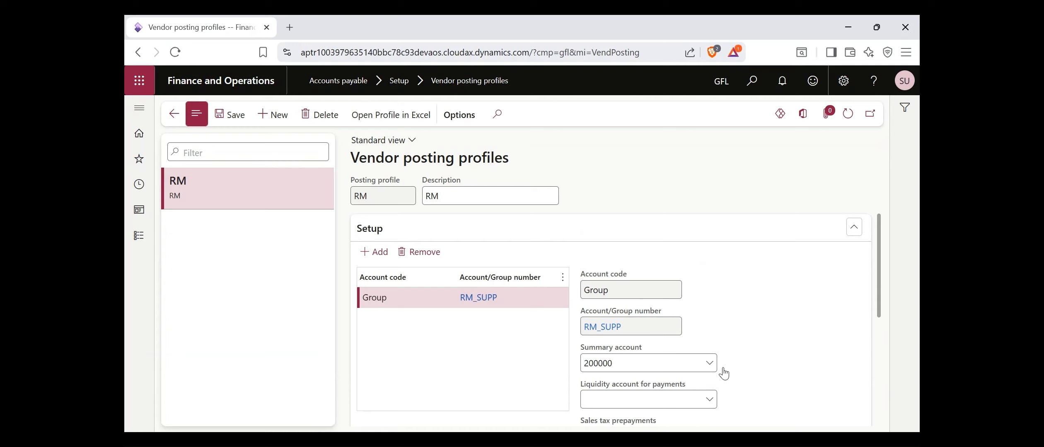
click(229, 113)
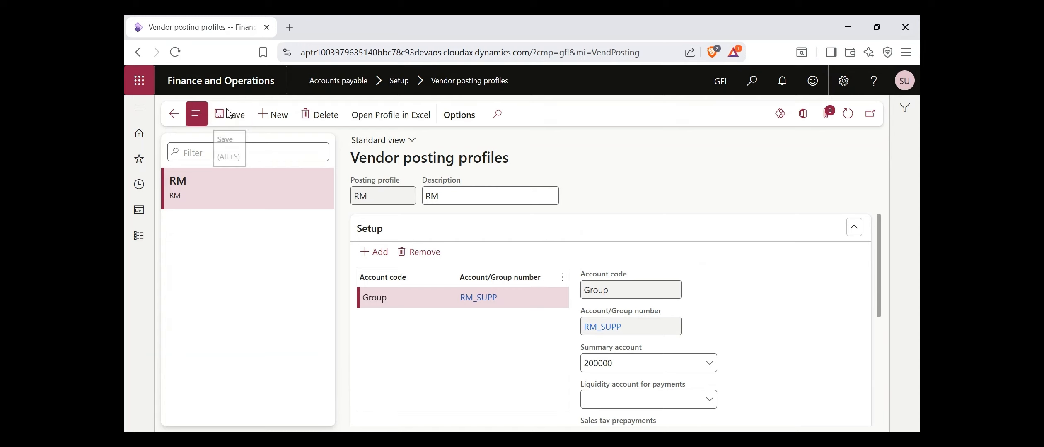
Leave the vendor posting profiles and open the list of all vendors in Accounts payable
click(173, 120)
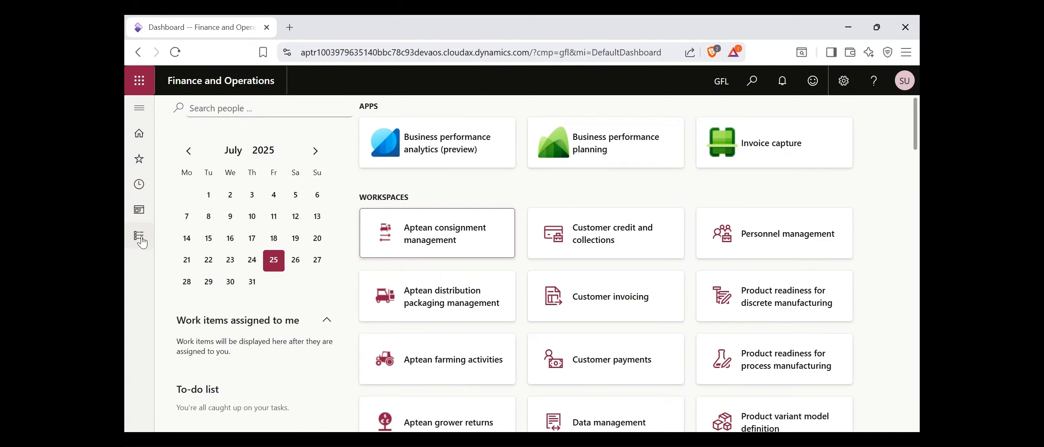
click(142, 242)
click(327, 195)
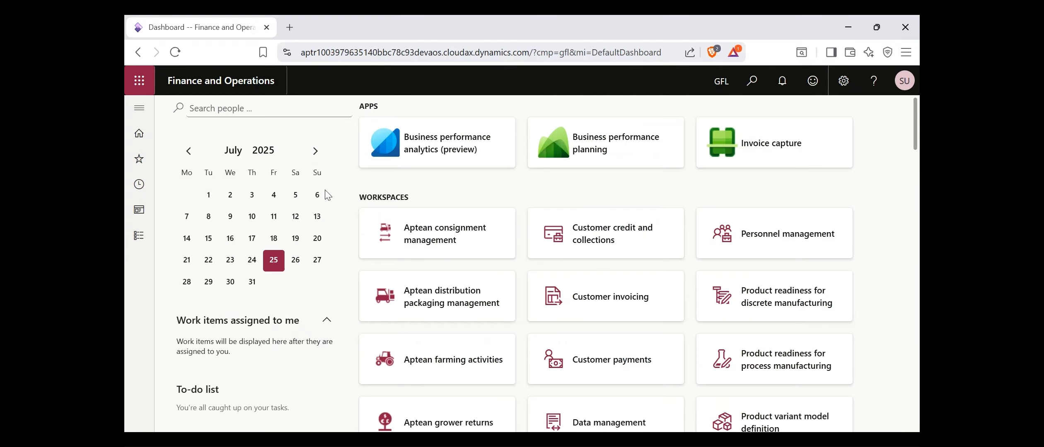